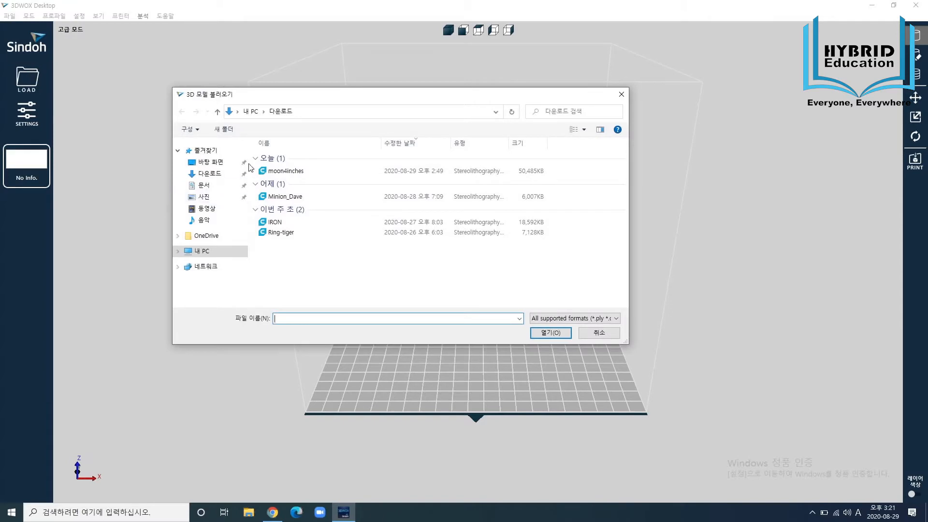
Step: Load the moon4inches model from the 다운로드 (Downloads) folder onto the print bed
left_click(210, 173)
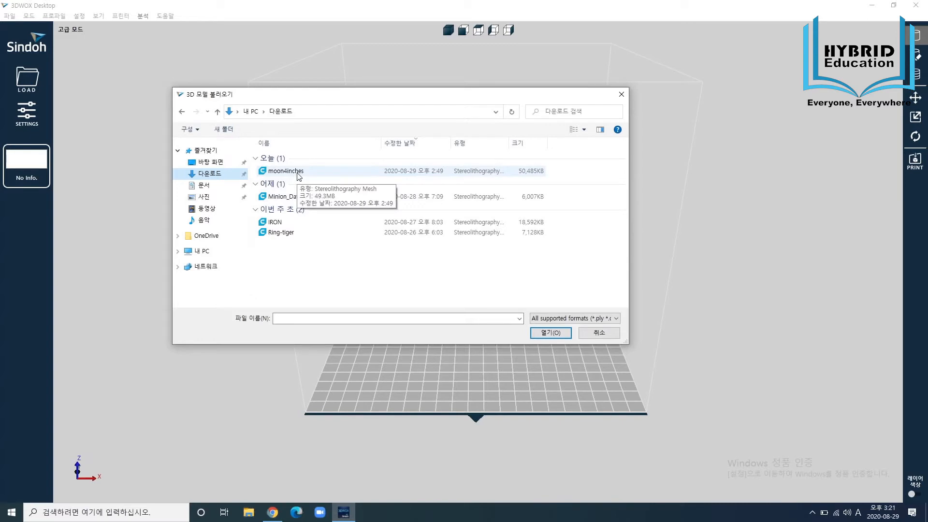
left_click(298, 173)
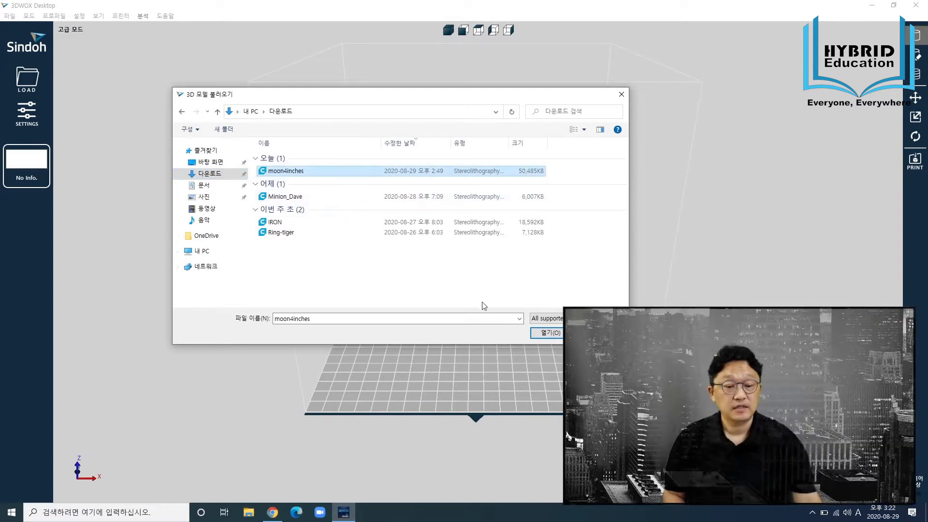
left_click(546, 334)
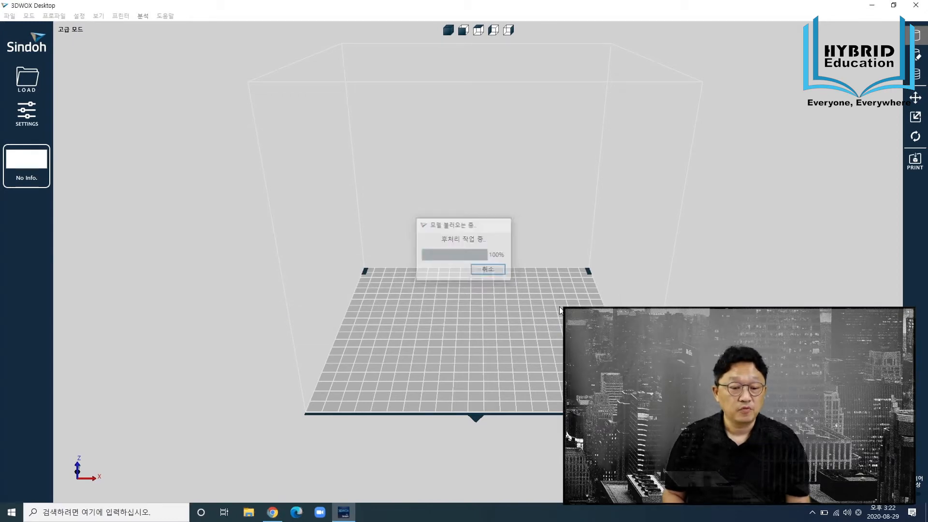
right_click_drag(585, 320, 558, 310)
right_click_drag(468, 326, 457, 287)
right_click_drag(512, 317, 494, 343)
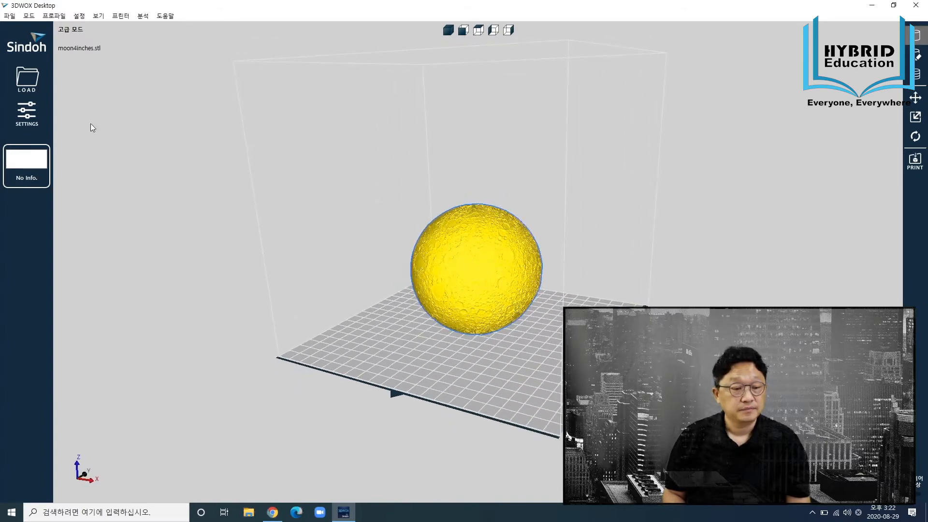
Step: Set the bed adhesion type to 사용 안 함 (none), check the support setting and confirm the print settings
left_click(27, 113)
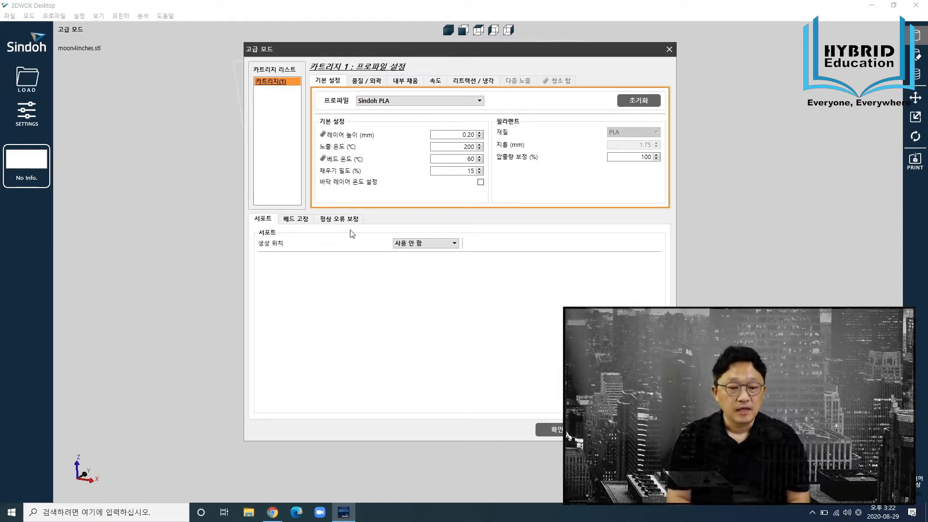
left_click(297, 219)
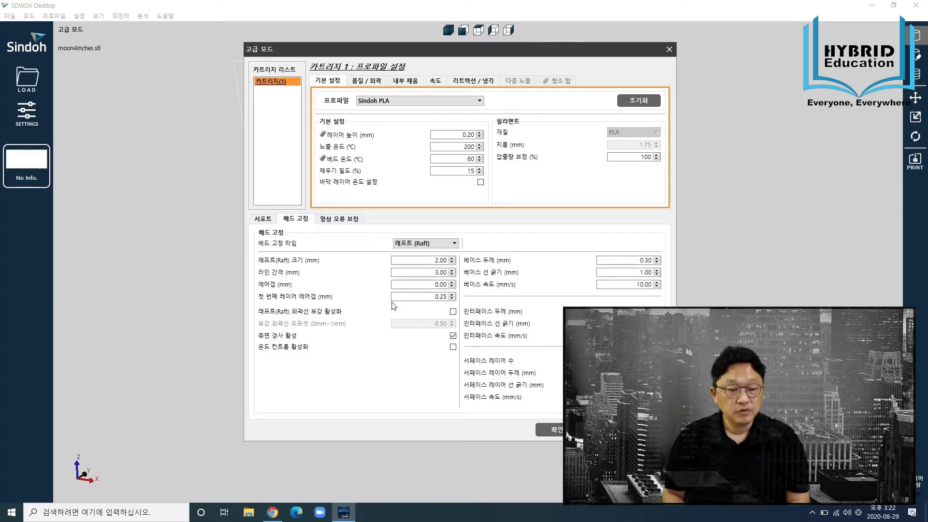
left_click(434, 244)
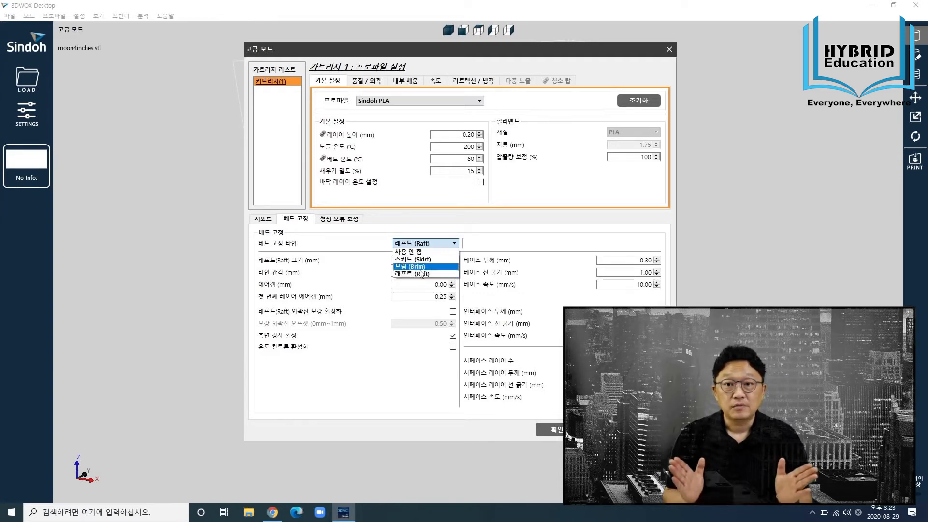
left_click(425, 252)
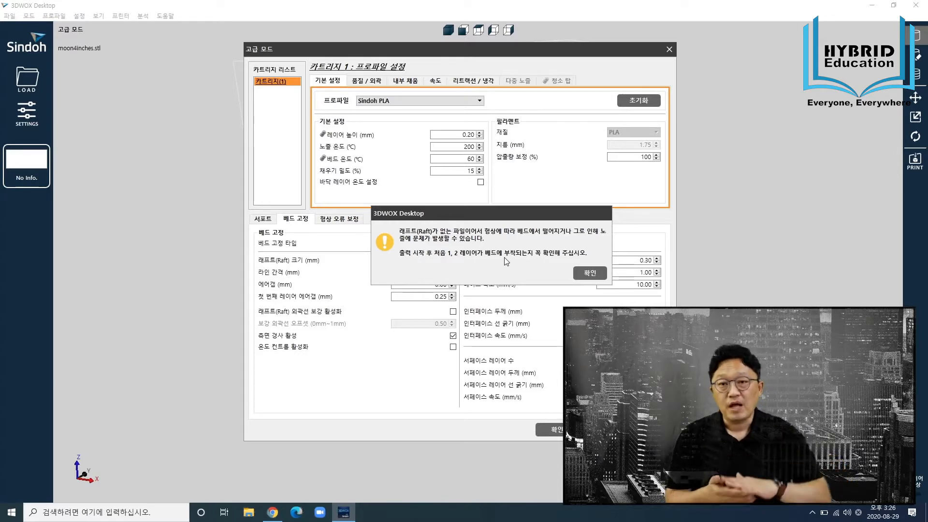
left_click(590, 273)
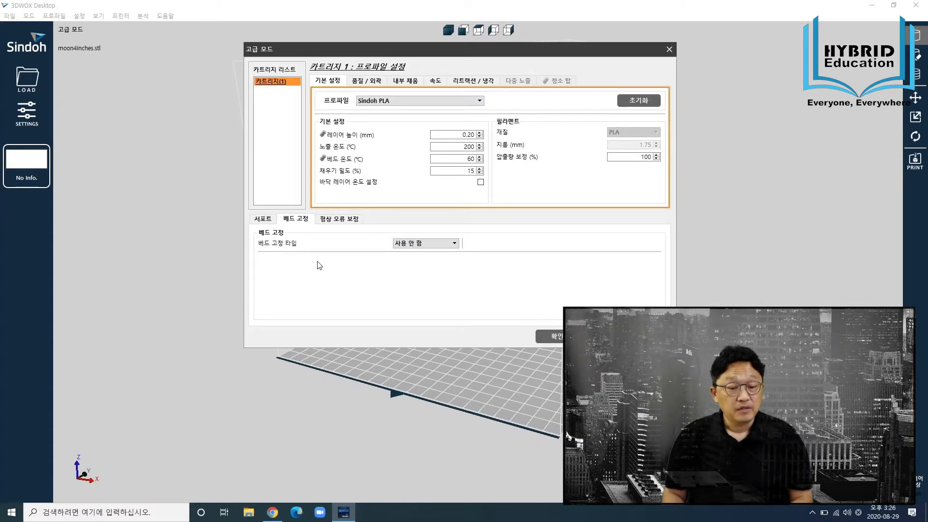
left_click(271, 221)
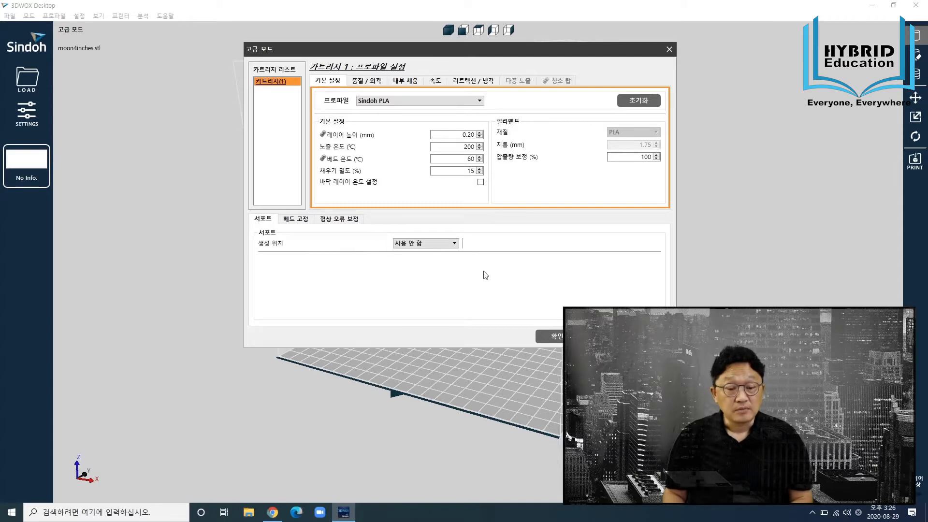
left_click(553, 336)
Step: Dismiss the slicing warning and examine the sliced moon from the side, above and underneath
scroll(453, 304, "up", 4)
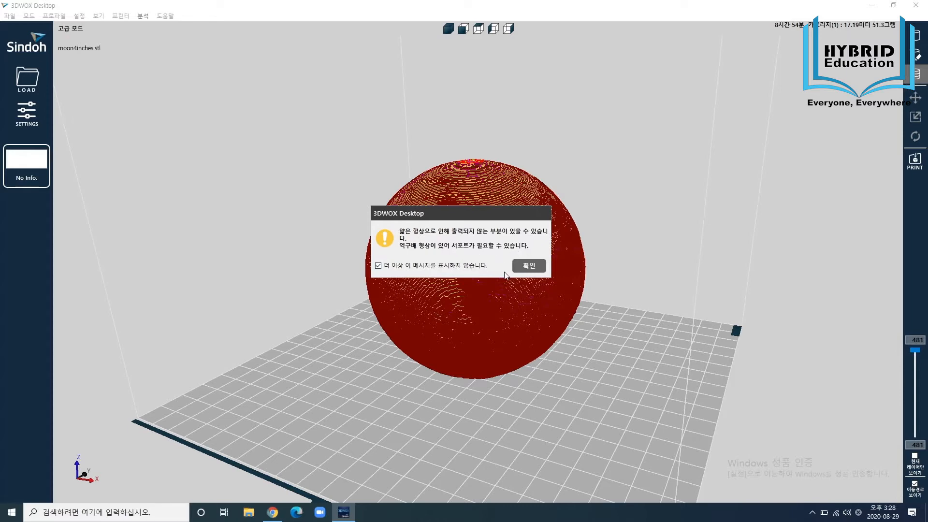
left_click(528, 265)
scroll(488, 328, "up", 5)
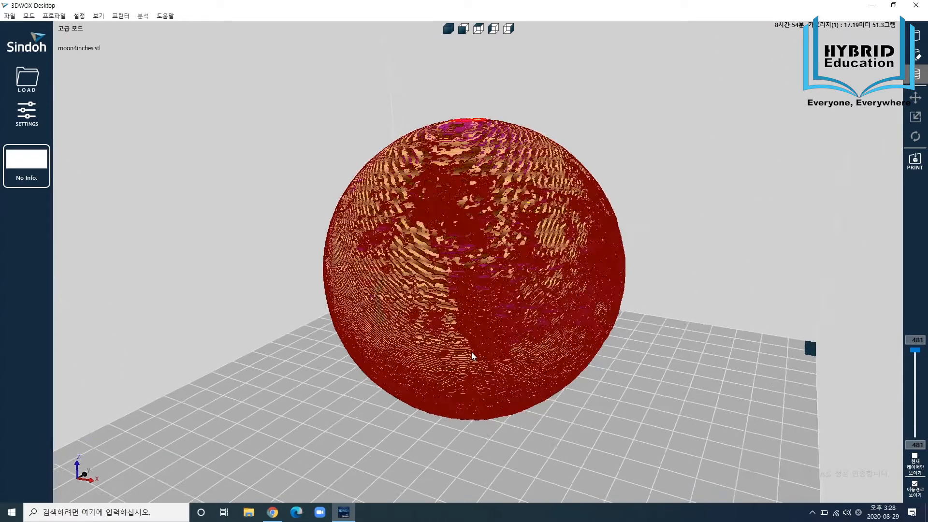
scroll(515, 337, "down", 6)
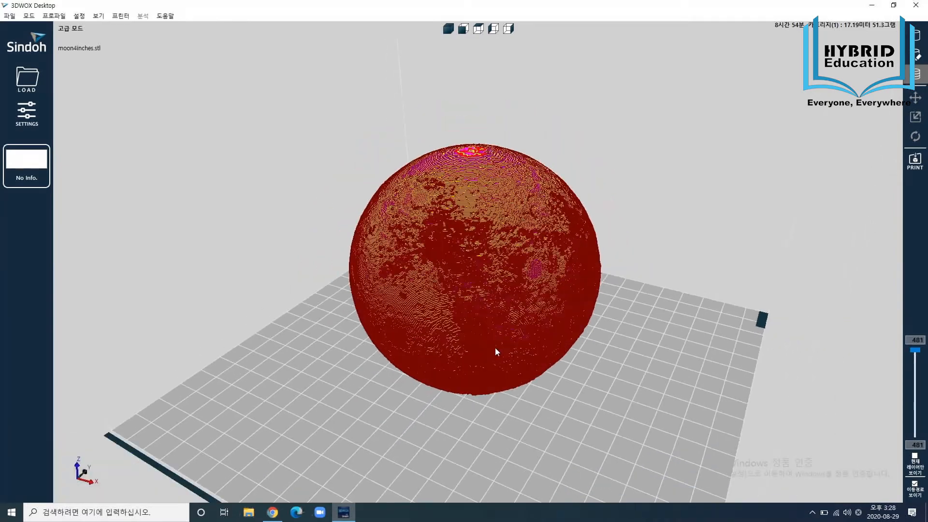
scroll(470, 352, "up", 4)
right_click_drag(475, 352, 447, 314)
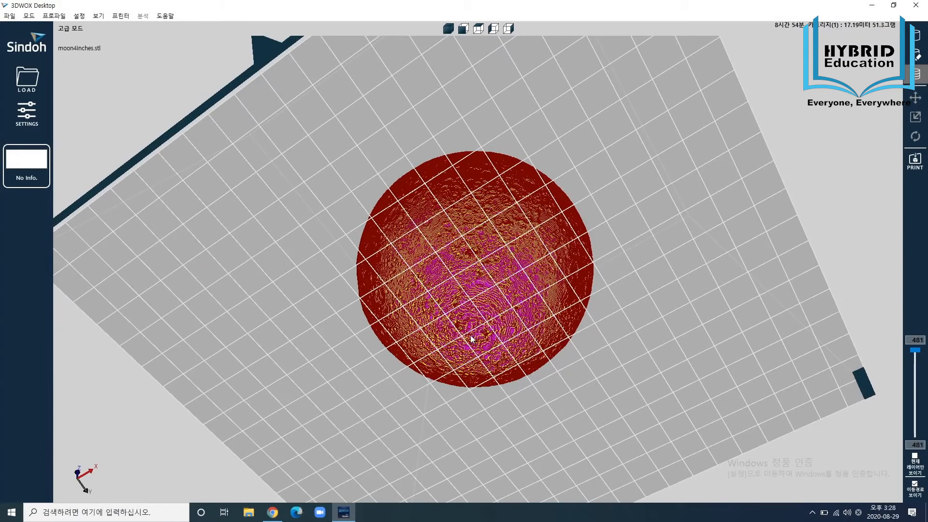
scroll(474, 337, "down", 3)
right_click_drag(477, 298, 492, 244)
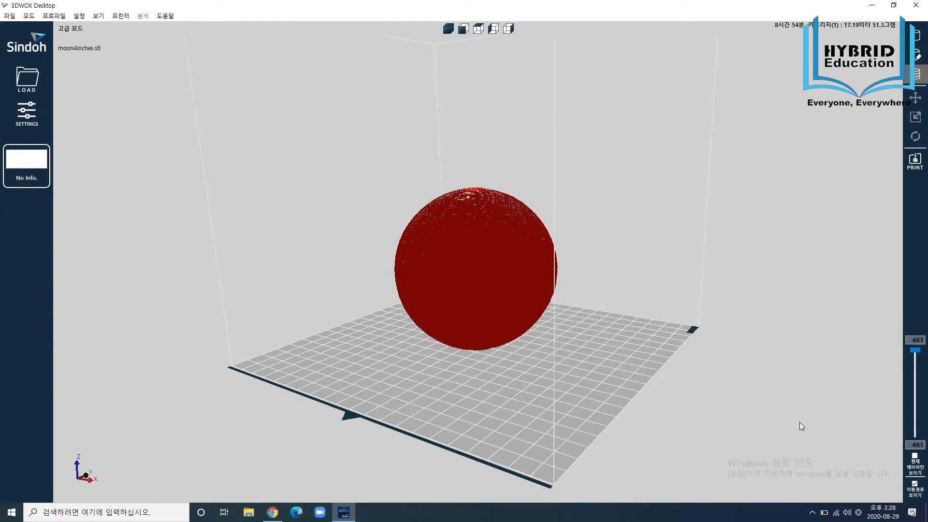
Step: Lower the layer preview to layer 1 and inspect the sphere's contact with the bed
left_click_drag(918, 351, 915, 434)
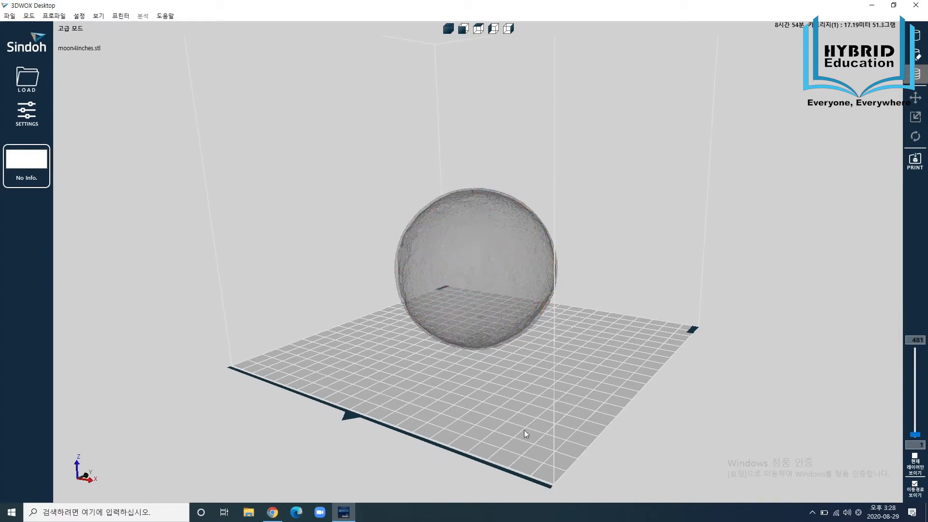
scroll(499, 419, "up", 5)
mouse_move(503, 430)
right_mouse_down()
mouse_move(462, 434)
mouse_move(518, 387)
mouse_move(503, 452)
mouse_move(502, 430)
right_mouse_up()
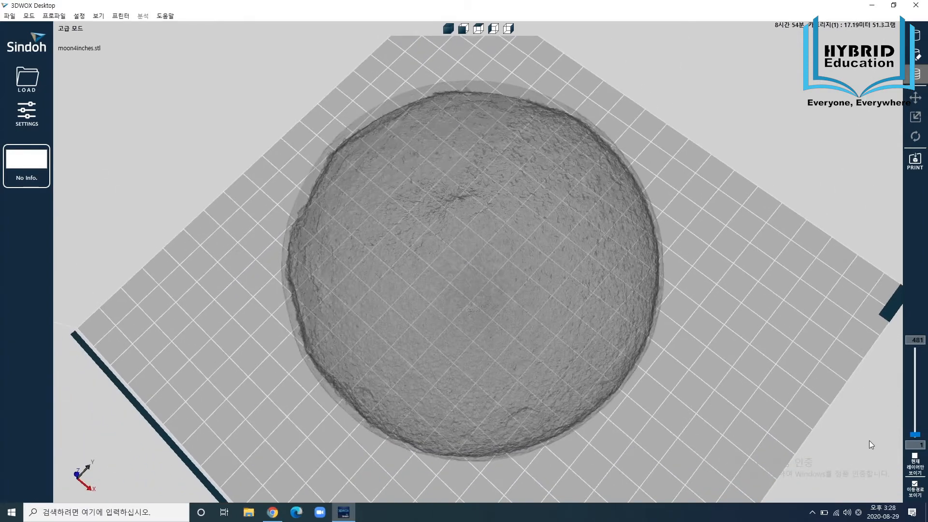
left_click_drag(920, 438, 917, 439)
scroll(454, 341, "up", 6)
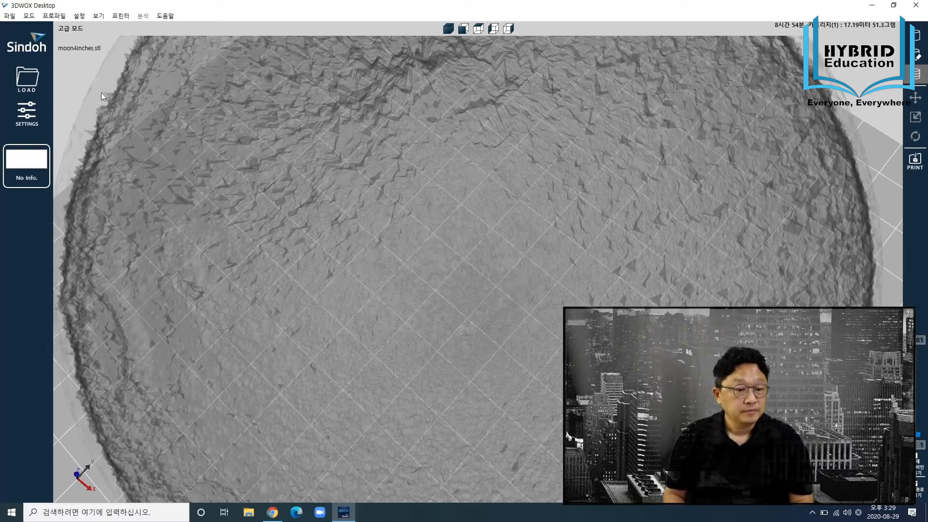
Step: Change the bed adhesion type to 브림 (Brim) in the print settings and acknowledge the missing-raft warning
left_click(27, 113)
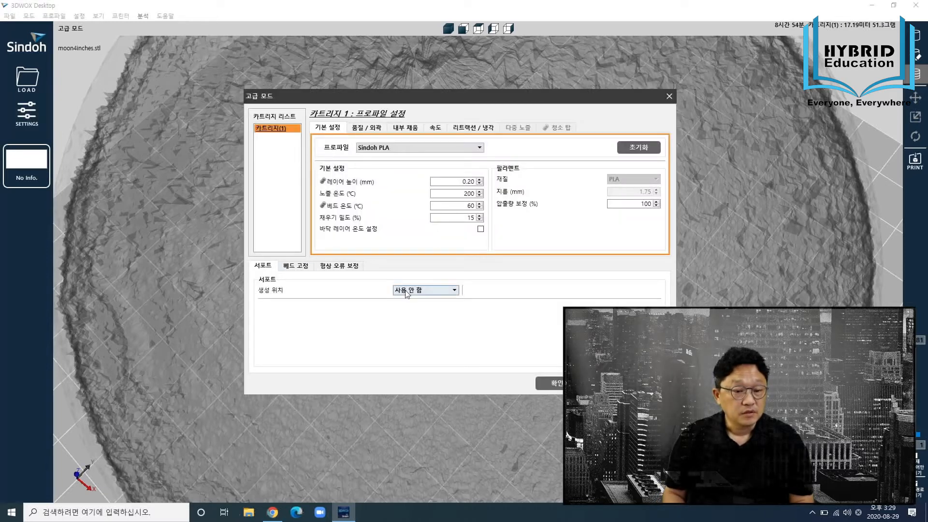
left_click(406, 291)
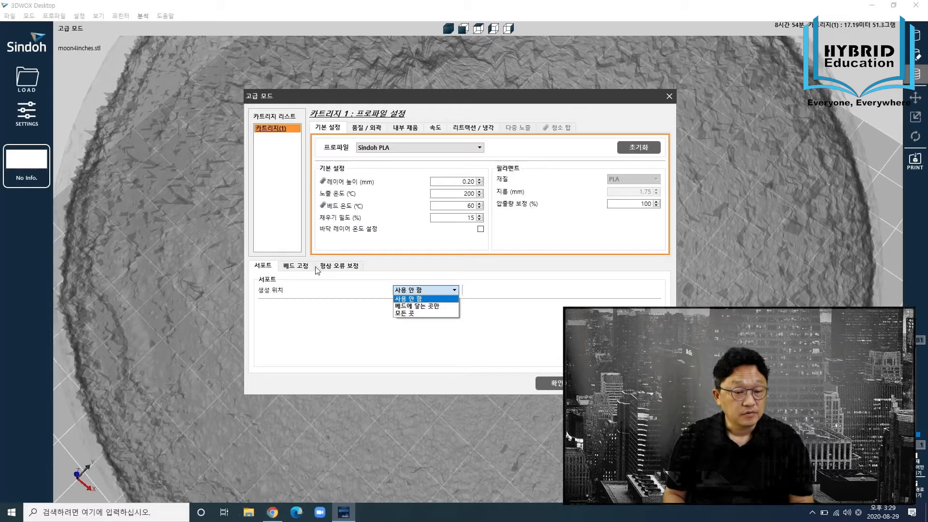
left_click(295, 266)
left_click(422, 290)
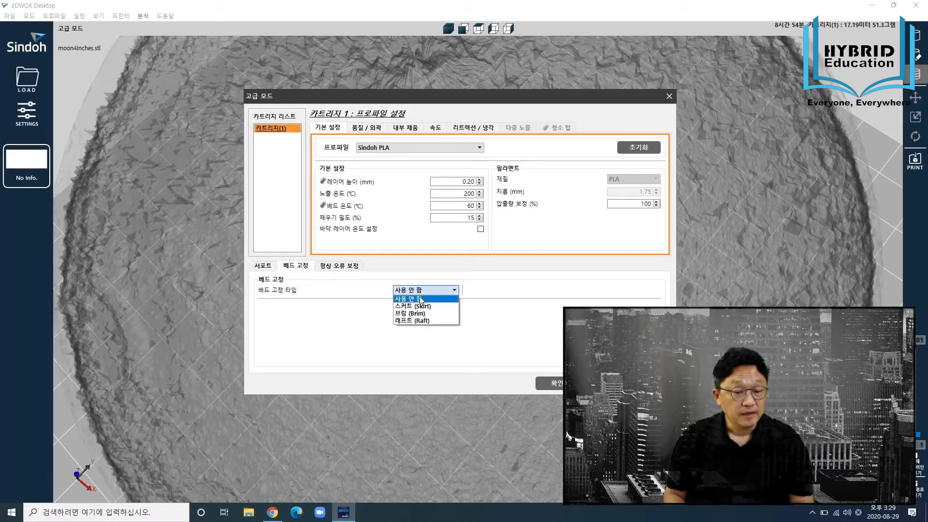
left_click(417, 314)
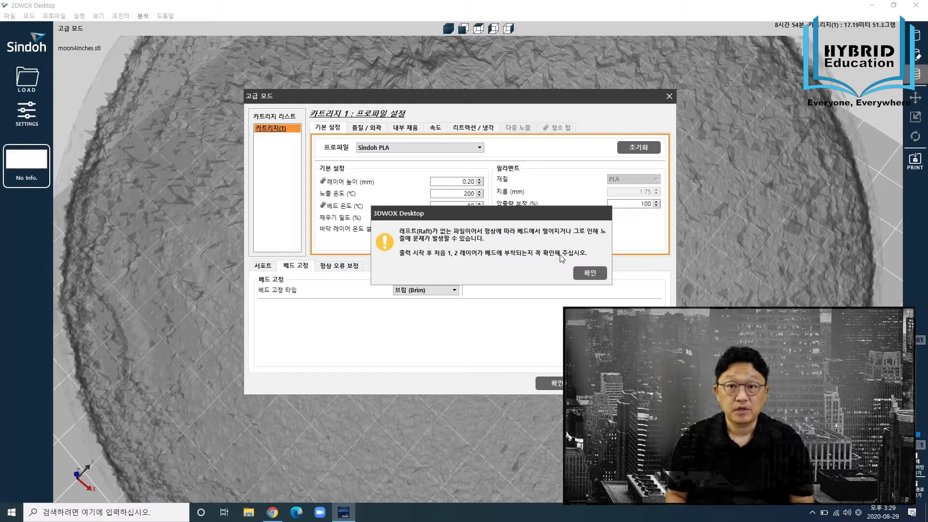
left_click(590, 273)
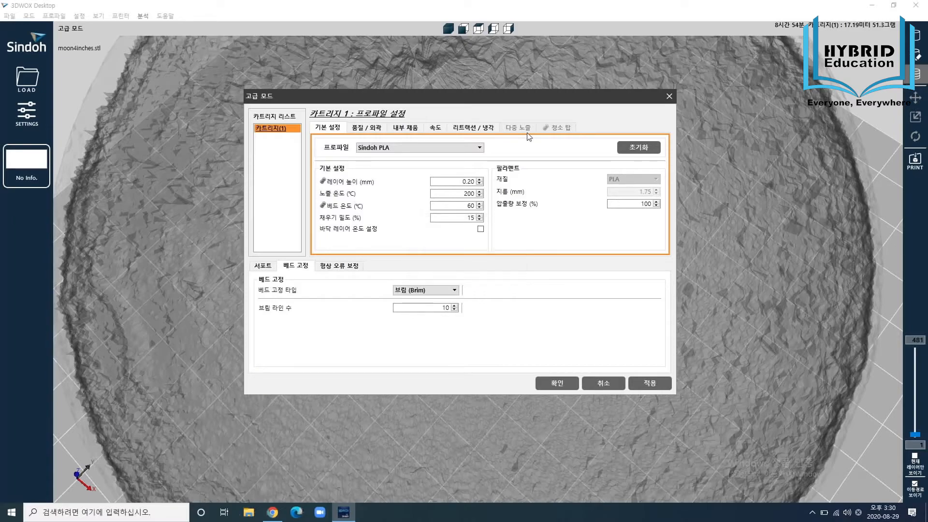
Step: Lower the layer preview of the brim slice to layer 1 and examine the brim lines from underneath
scroll(444, 249, "down", 5)
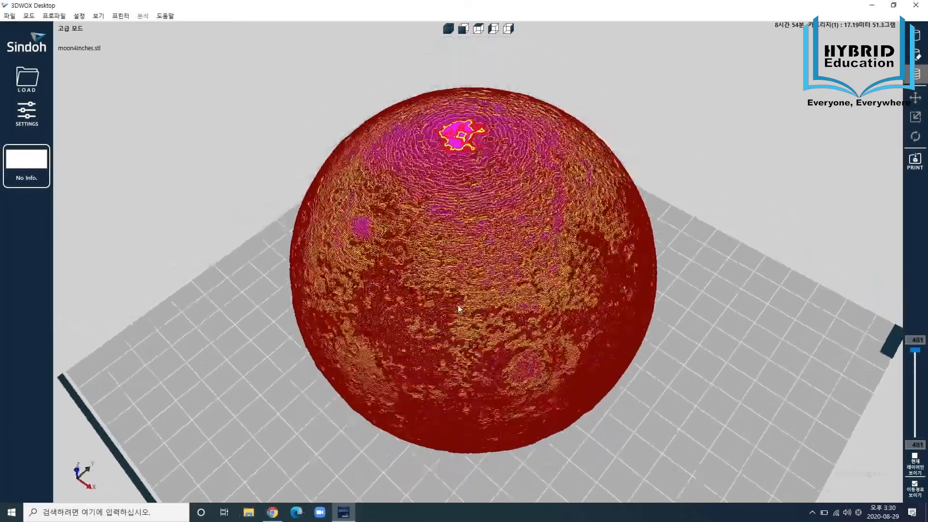
right_click_drag(458, 310, 416, 318)
scroll(405, 328, "up", 3)
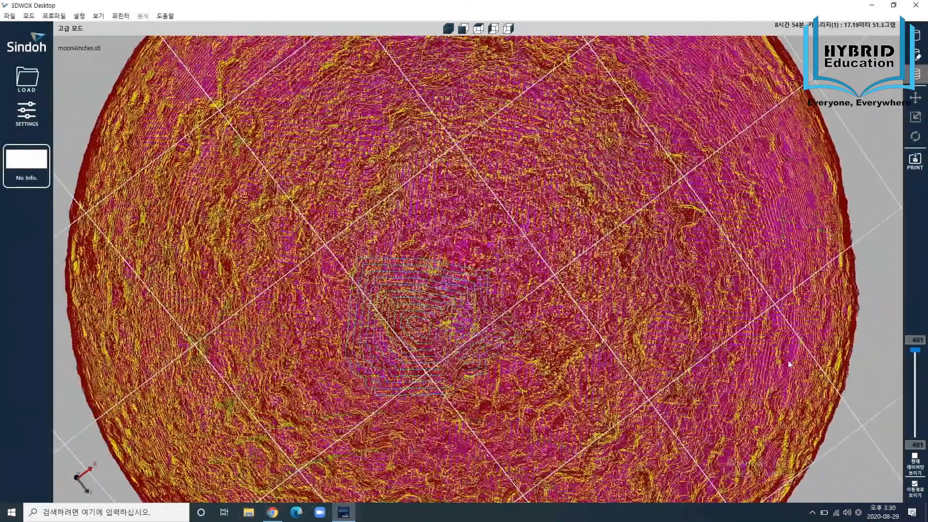
left_click_drag(914, 349, 917, 453)
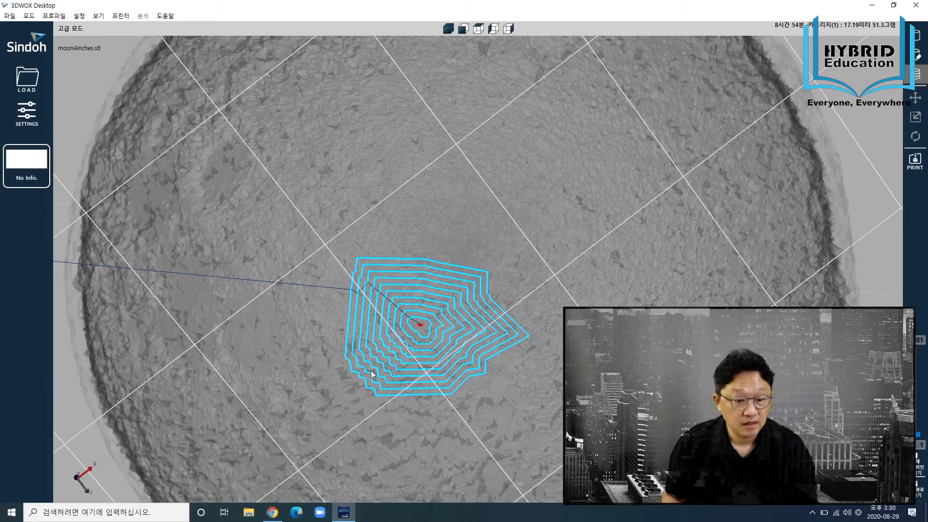
scroll(332, 355, "up", 5)
scroll(338, 362, "down", 2)
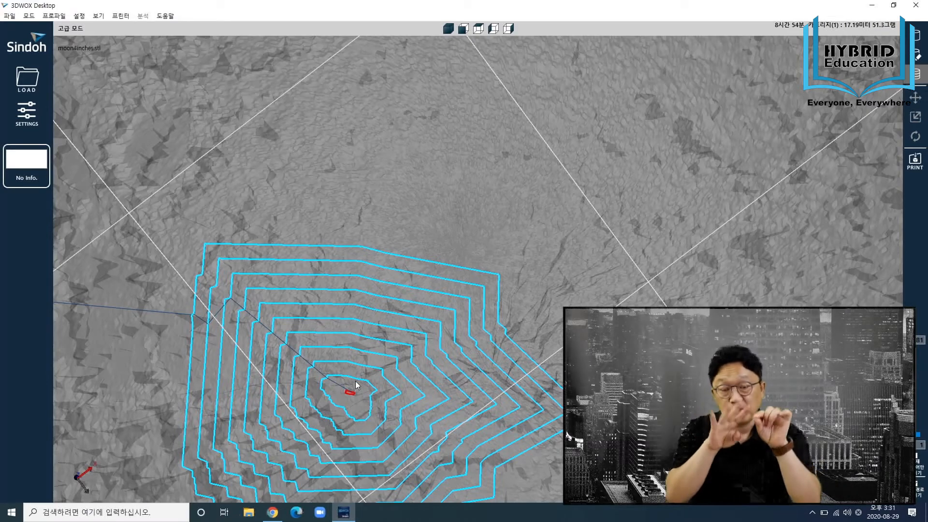
Step: Compare the brim's extent with the whole sphere from the side and from below the bed
scroll(403, 301, "down", 5)
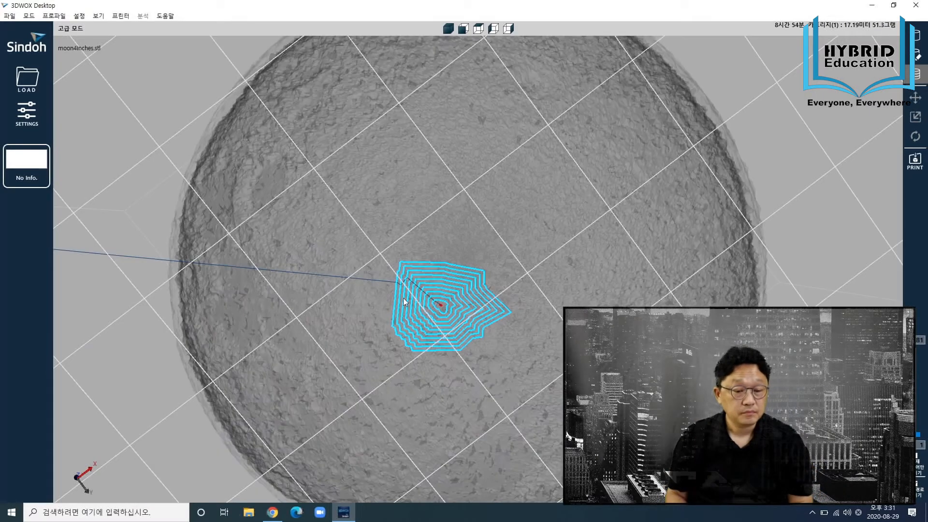
scroll(413, 320, "down", 8)
right_click_drag(419, 411, 466, 413)
scroll(447, 378, "up", 3)
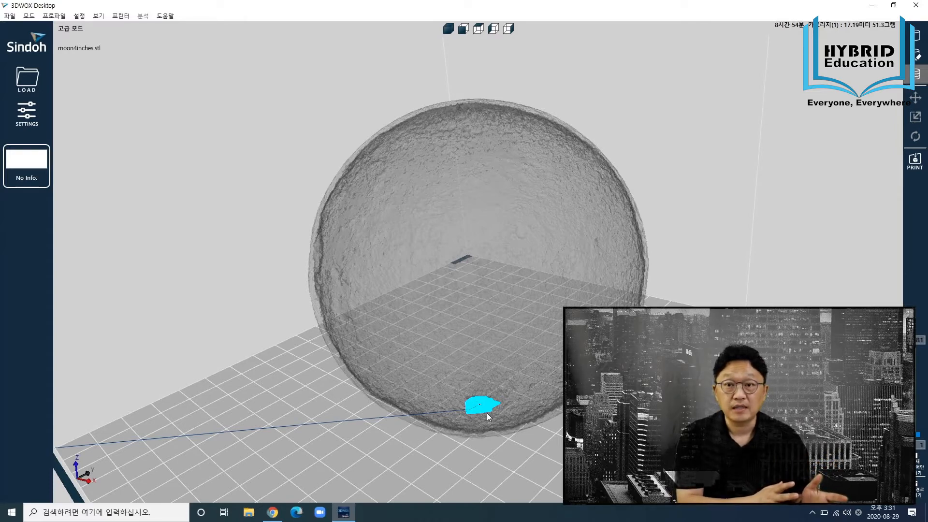
scroll(449, 445, "up", 3)
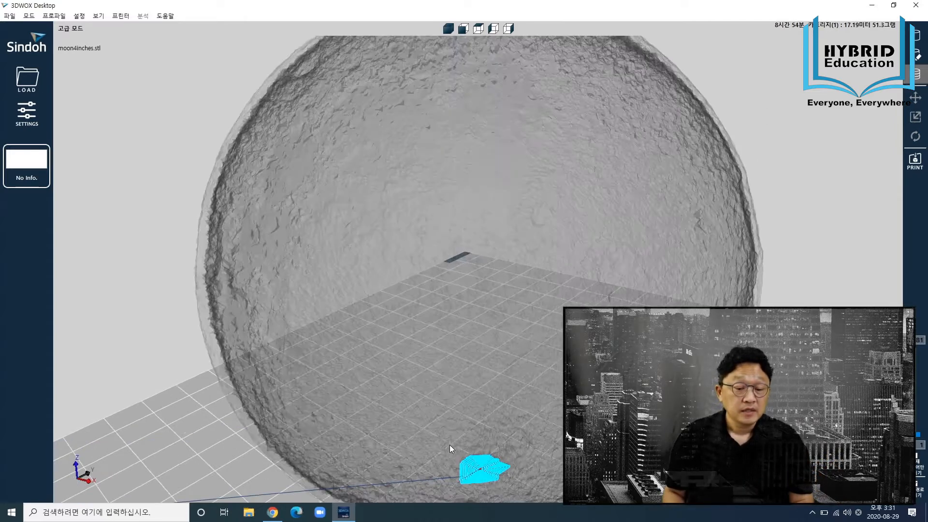
right_click_drag(494, 426, 470, 315)
scroll(447, 321, "up", 2)
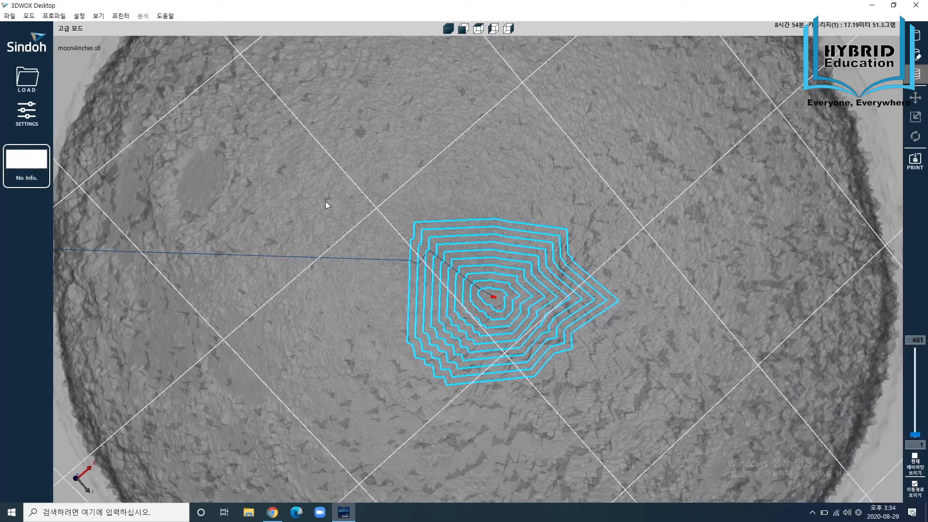
Step: Change the bed adhesion type to 스커트 (Skirt) in the print settings and acknowledge the missing-raft warning
left_click(37, 117)
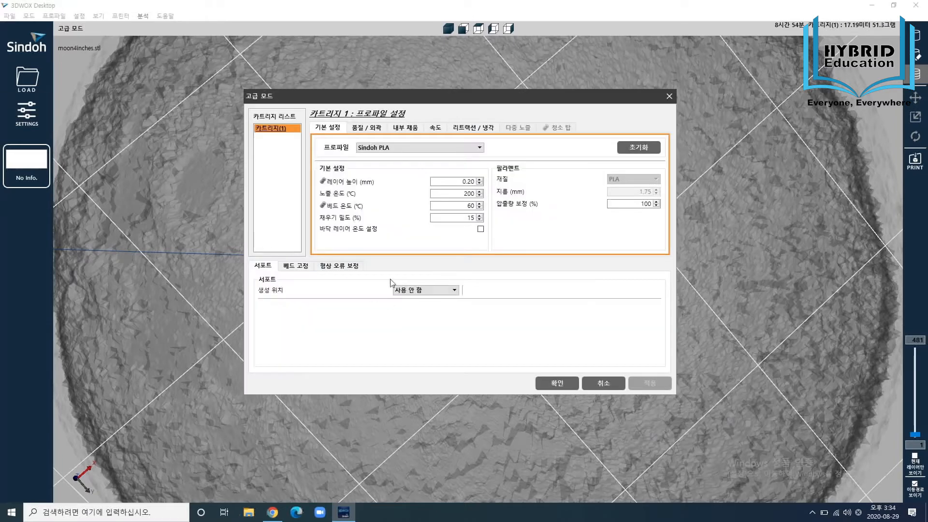
left_click(296, 269)
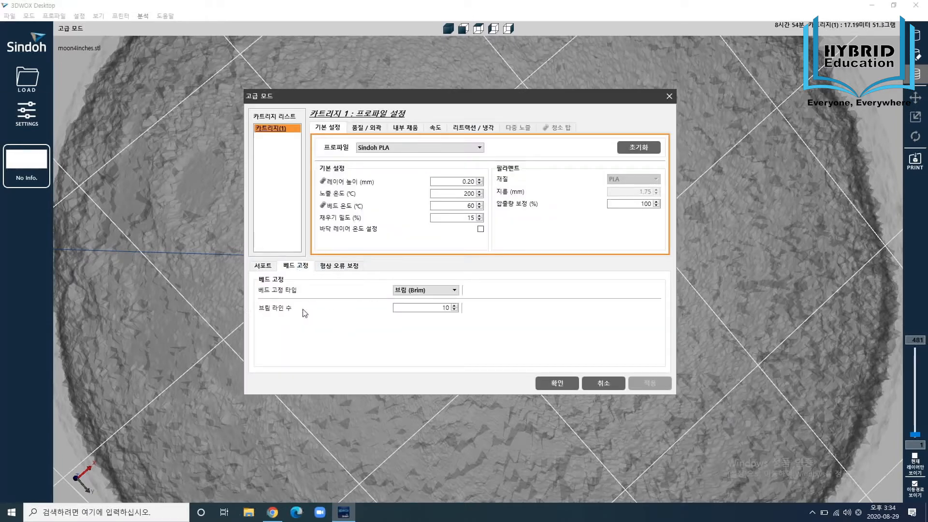
double_click(447, 307)
left_click(433, 292)
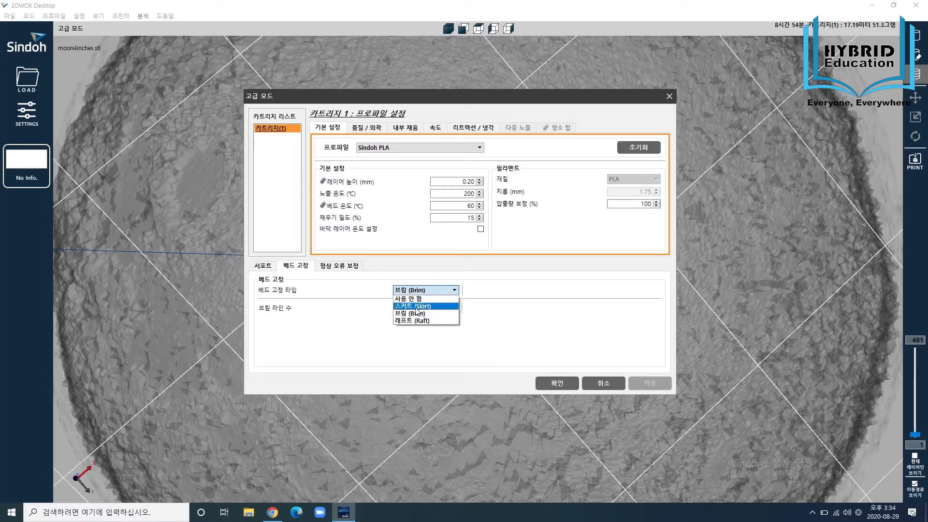
left_click(416, 306)
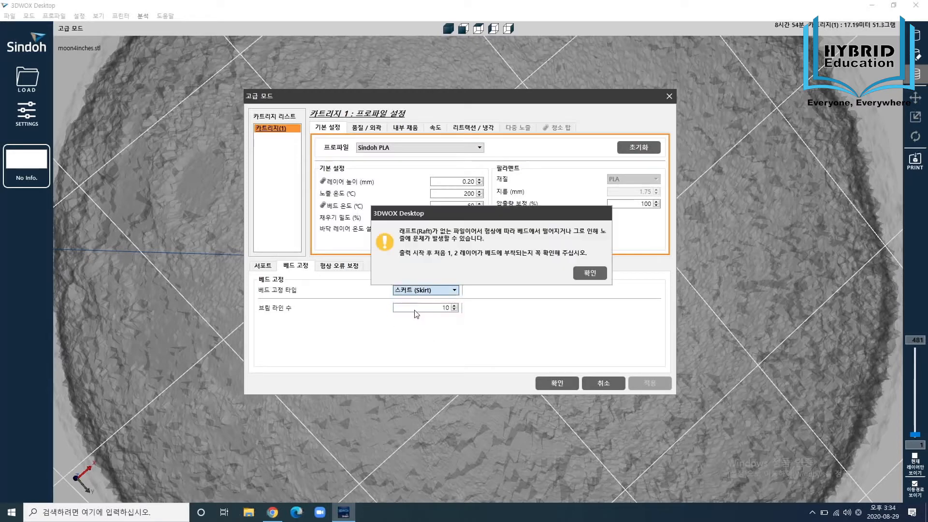
left_click(586, 274)
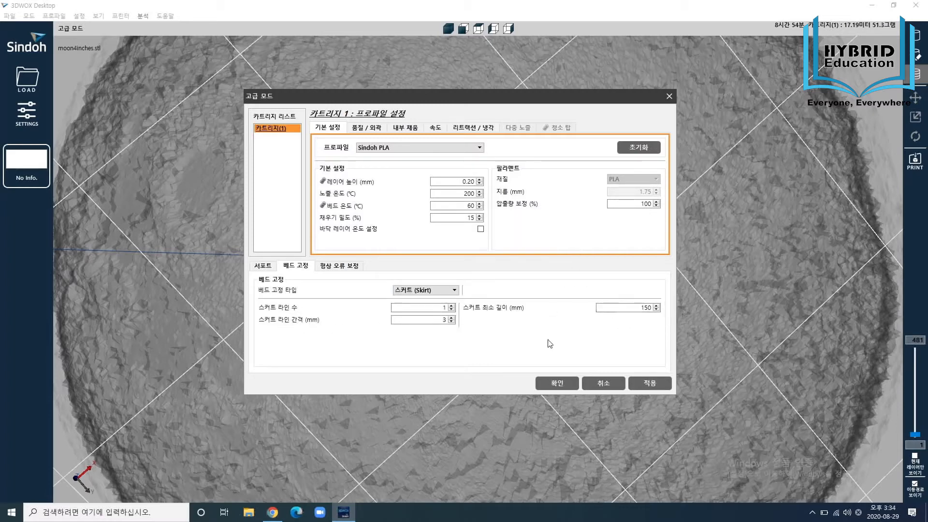
Step: Set the skirt line count to 10 and the line spacing to 10 mm, and slice the moon with these settings
key("Tab")
type("10")
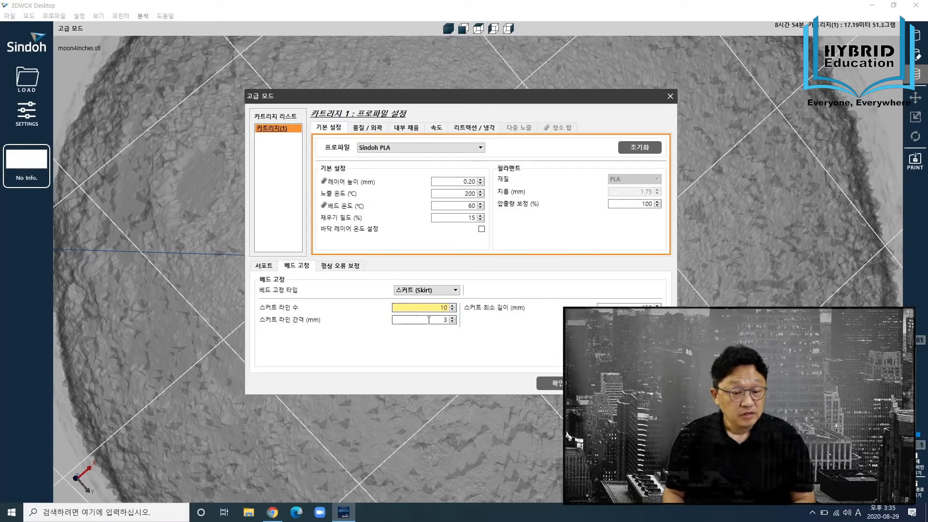
double_click(445, 320)
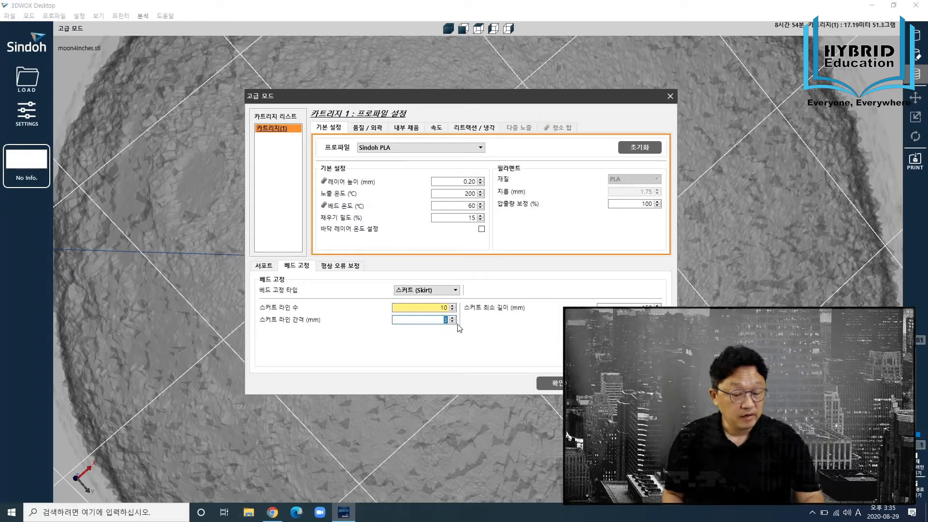
type("10")
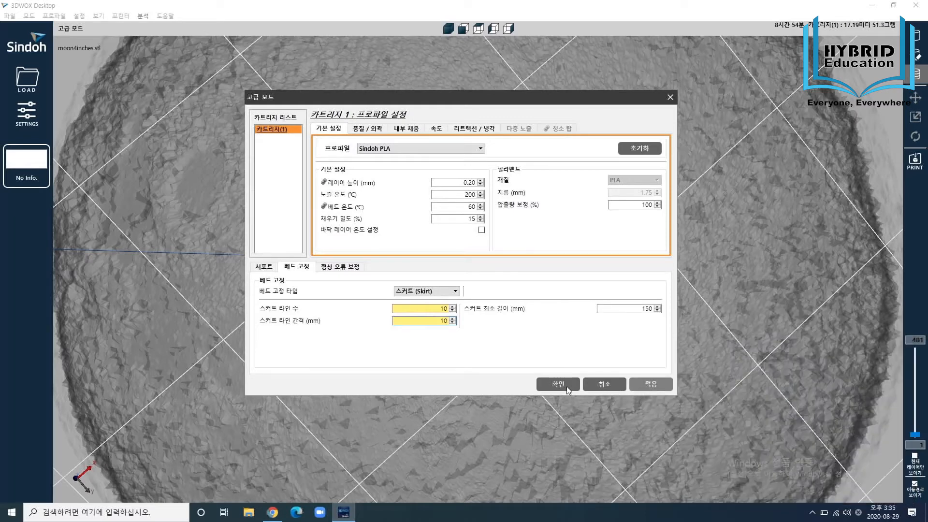
left_click(566, 386)
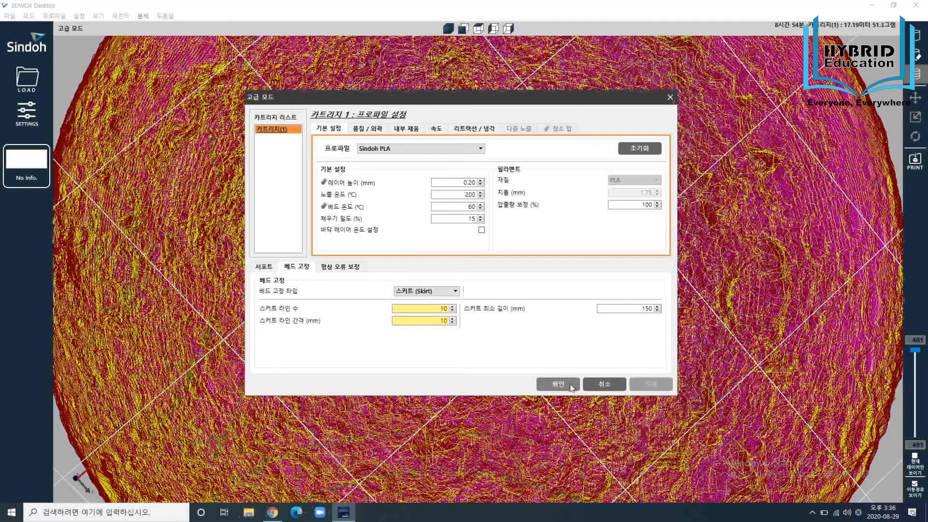
left_click(570, 386)
Step: Lower the layer preview of the skirt slice to layer 1 and inspect the bed around the sphere for skirt lines
scroll(527, 376, "down", 5)
right_click_drag(499, 386, 554, 404)
left_click_drag(914, 349, 918, 436)
right_click_drag(643, 252, 259, 301)
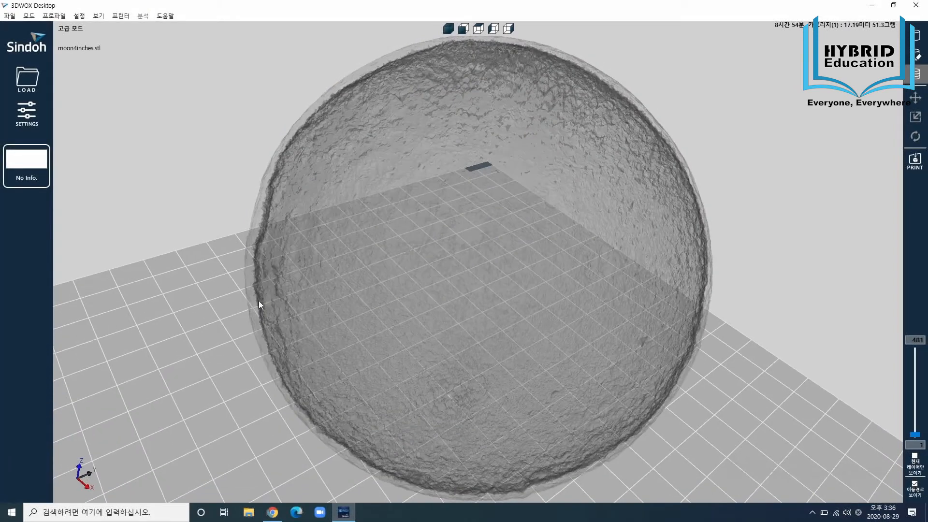
Step: Set the skirt line spacing to 3 mm in the bed adhesion settings and reslice the moon
left_click(25, 123)
left_click(300, 267)
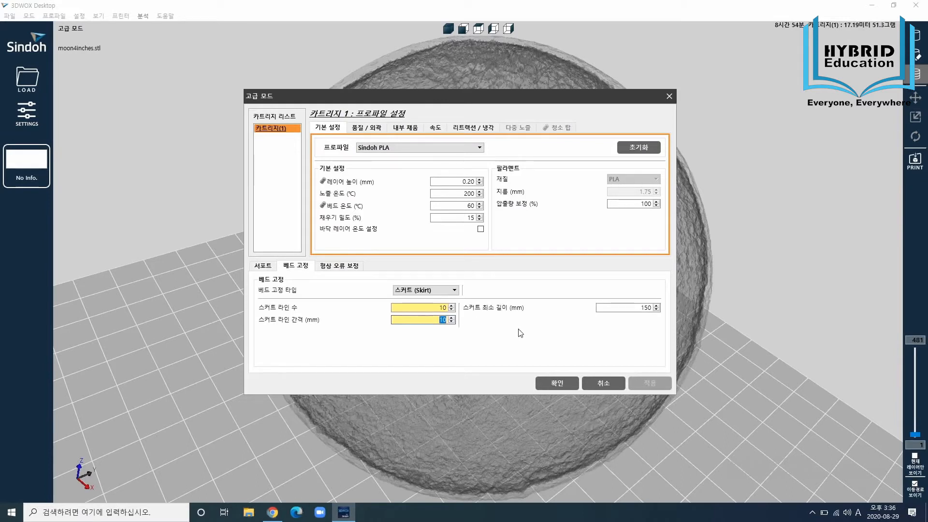
type("3")
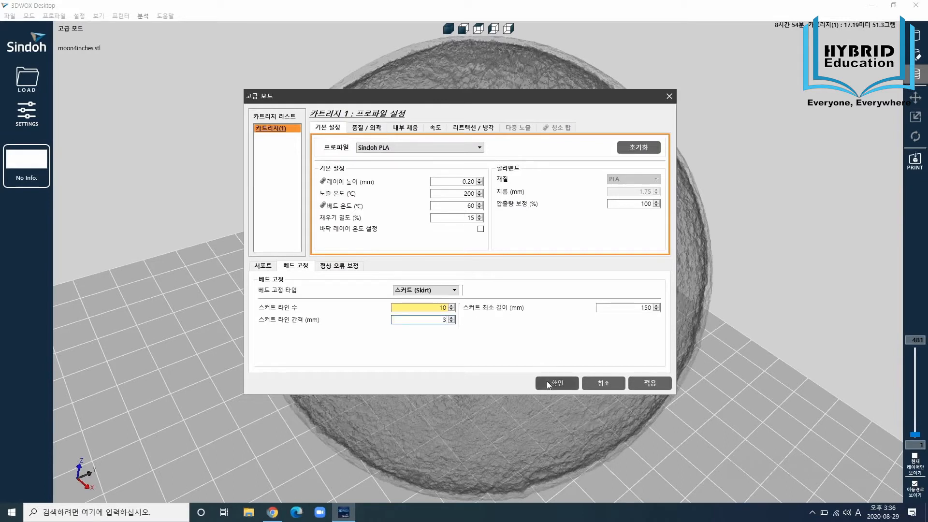
left_click(576, 381)
left_click(543, 383)
Step: Lower the preview of the 3 mm spacing slice to layer 1 and check the skirt around the sphere from several angles
scroll(497, 387, "down", 3)
mouse_move(497, 389)
right_mouse_down()
mouse_move(488, 229)
mouse_move(480, 360)
mouse_move(758, 352)
right_mouse_up()
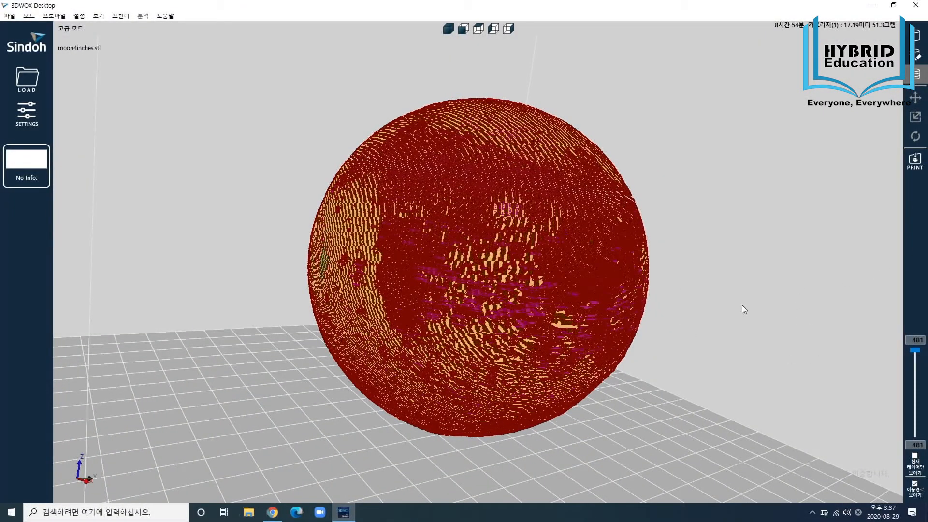
left_click_drag(915, 349, 907, 445)
scroll(480, 336, "down", 5)
right_click_drag(497, 337, 312, 223)
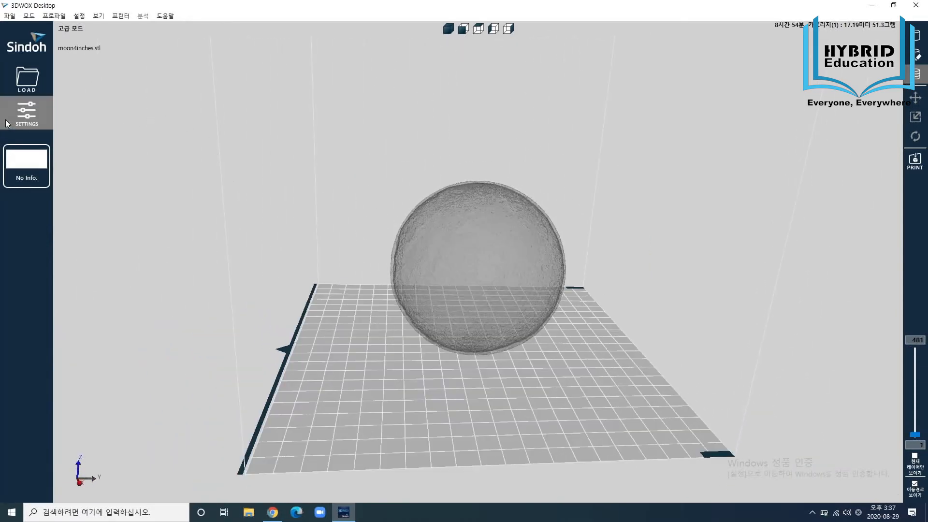
Step: Set the skirt line count to 5 in the bed adhesion settings and reslice the moon
left_click(20, 120)
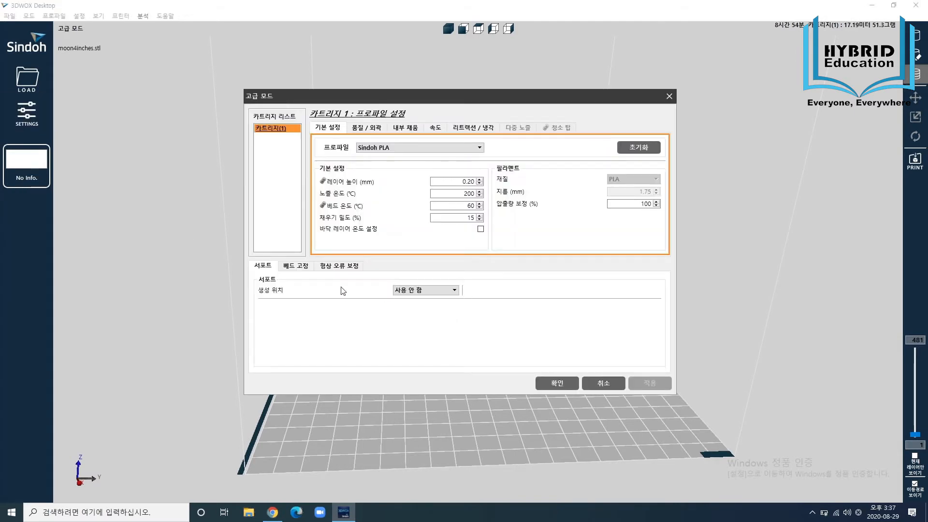
left_click(296, 265)
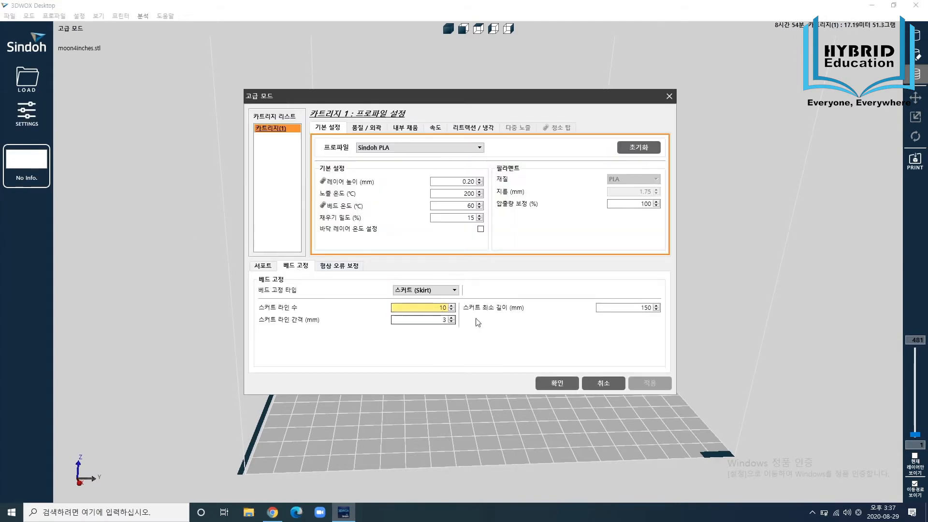
left_click(451, 310)
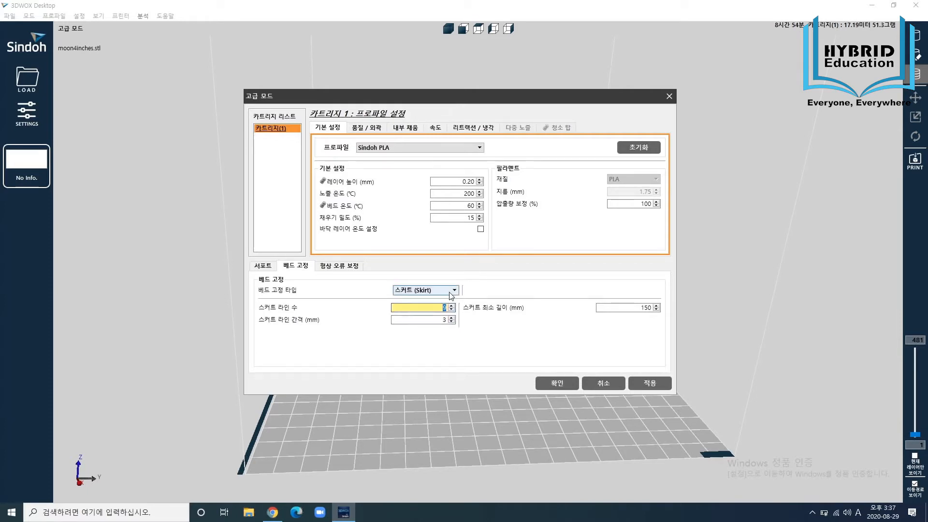
type("5")
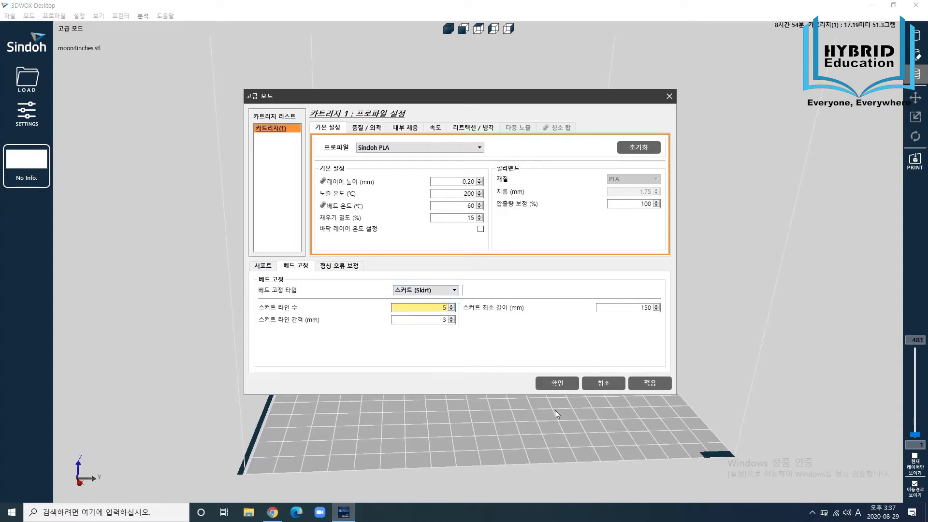
left_click(549, 383)
key("Return")
key("Return")
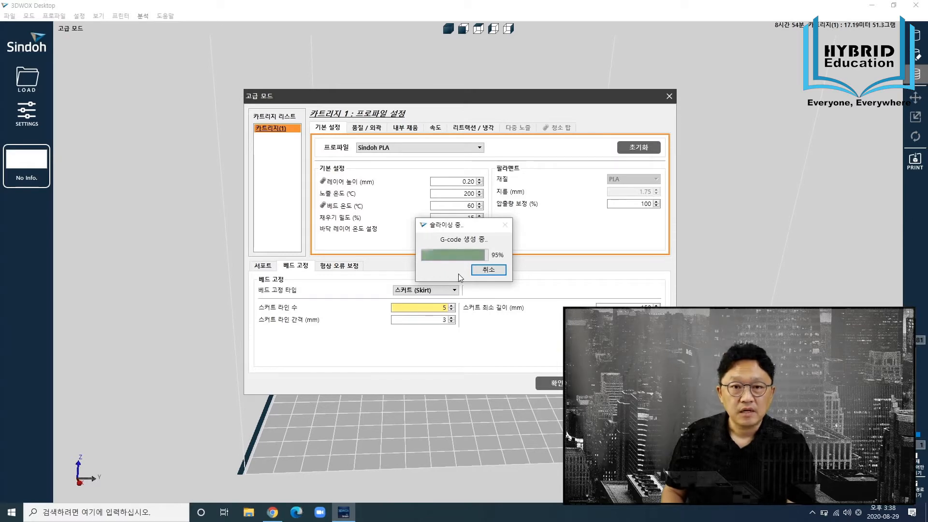
Step: Return from the layer preview to the solid model view and delete the moon model from the bed
key("alt+Tab")
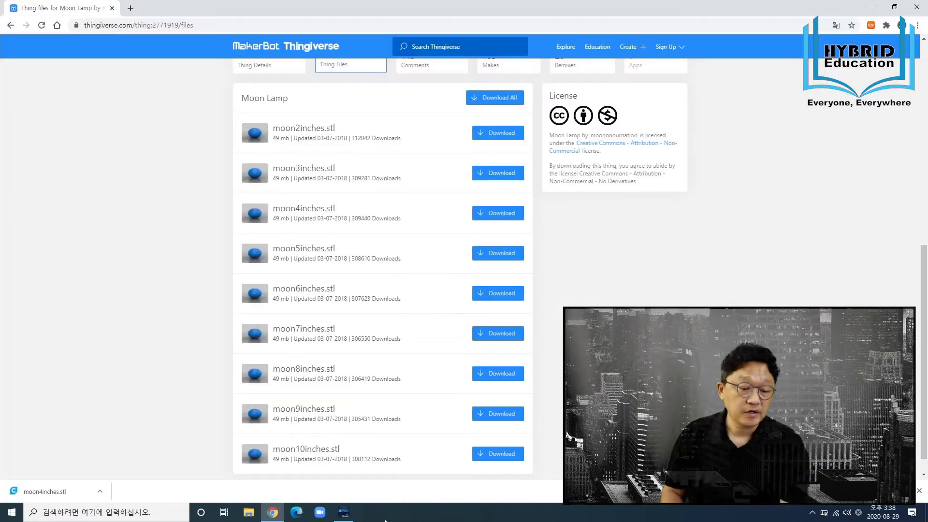
left_click(344, 512)
right_click_drag(526, 392, 488, 333)
left_click(916, 35)
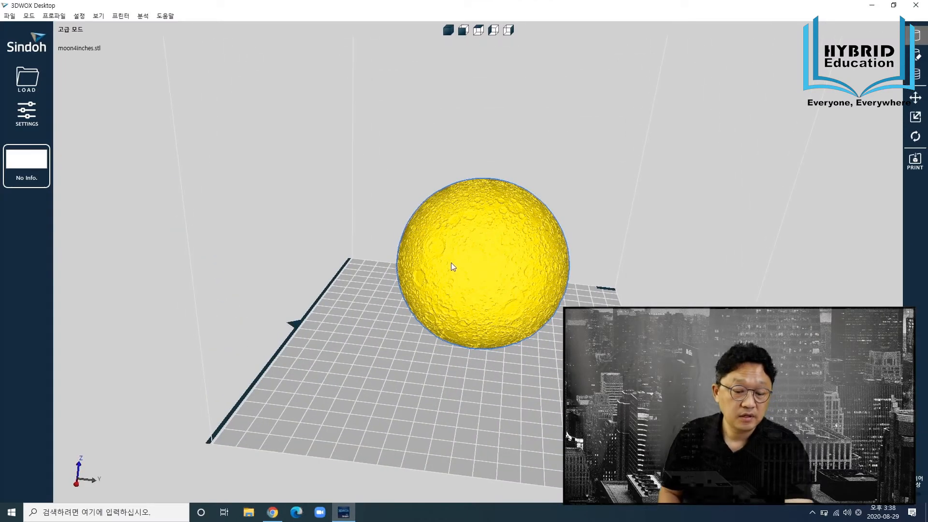
key("Delete")
Step: Load the Minion_Dave model from the Downloads folder and examine its underside
left_click(42, 78)
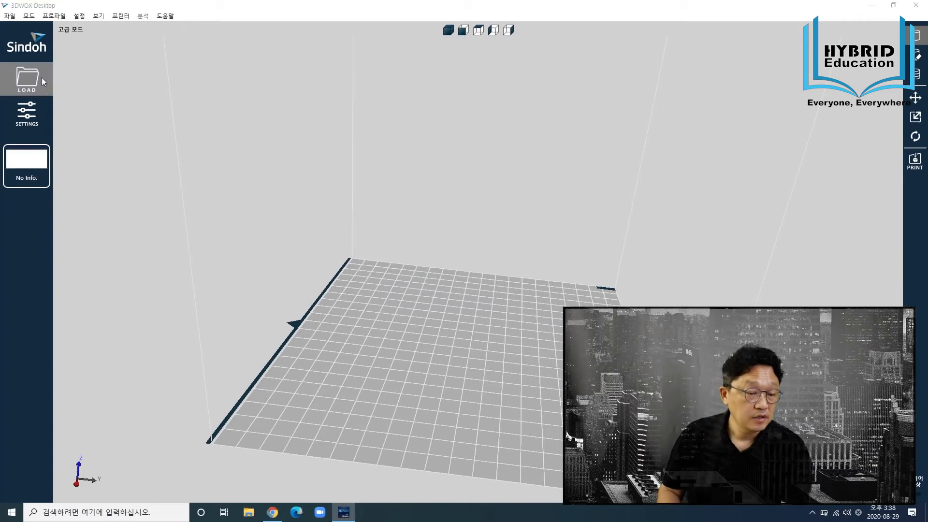
left_click(283, 196)
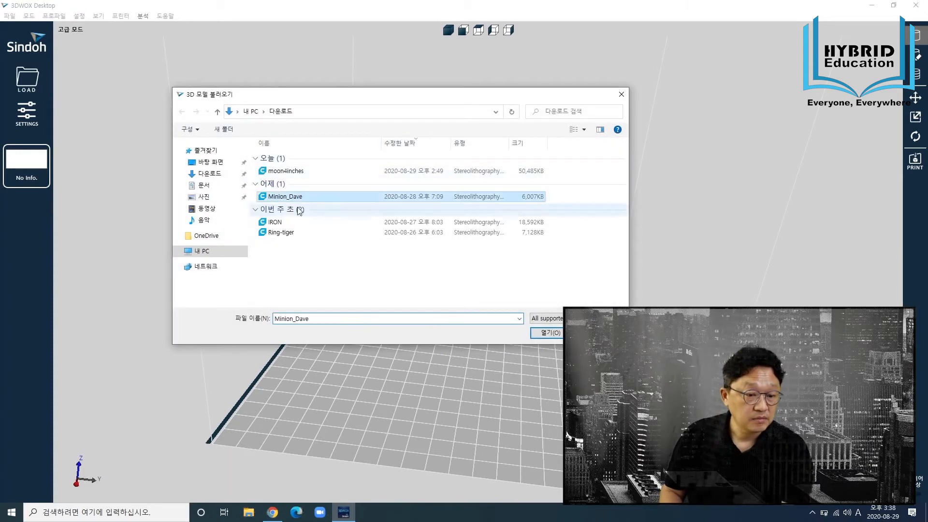
left_click(545, 332)
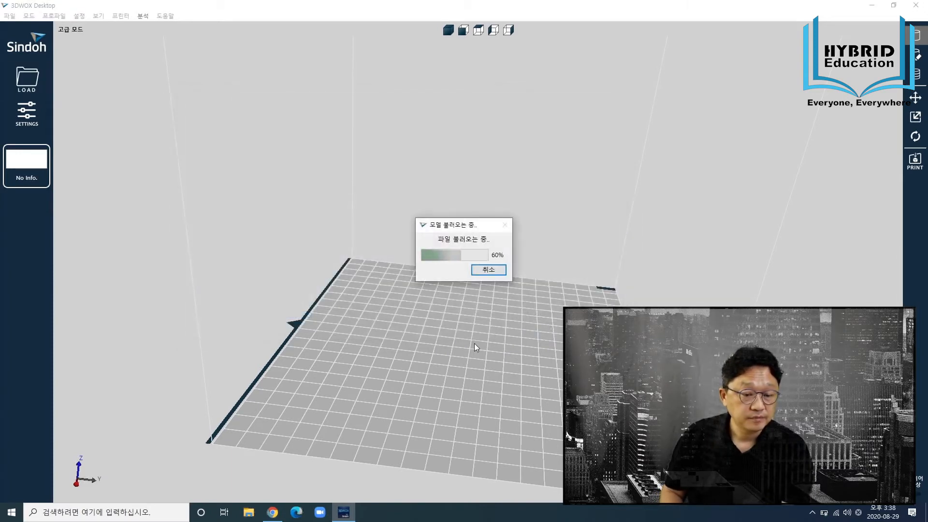
right_click_drag(357, 374, 257, 190)
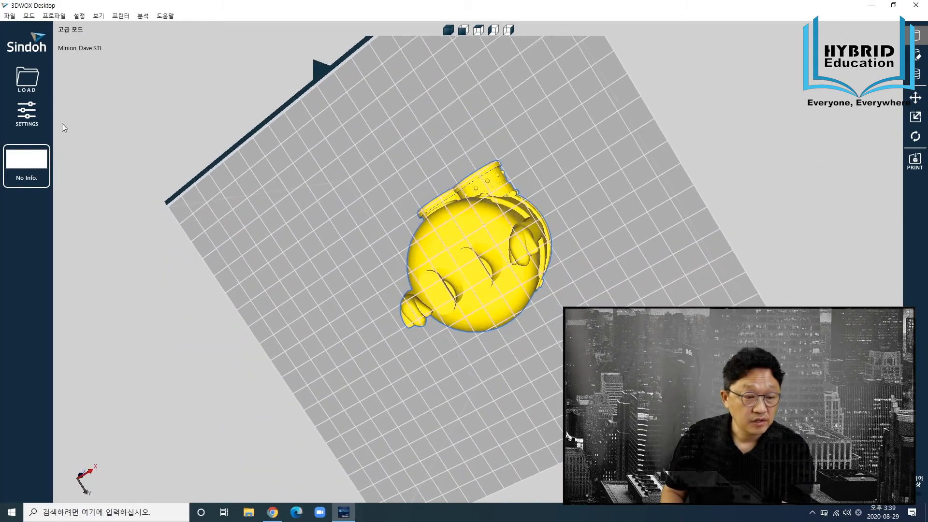
Step: Set the skirt line count to 10 in the bed adhesion settings for the minion model and confirm the settings
left_click(32, 116)
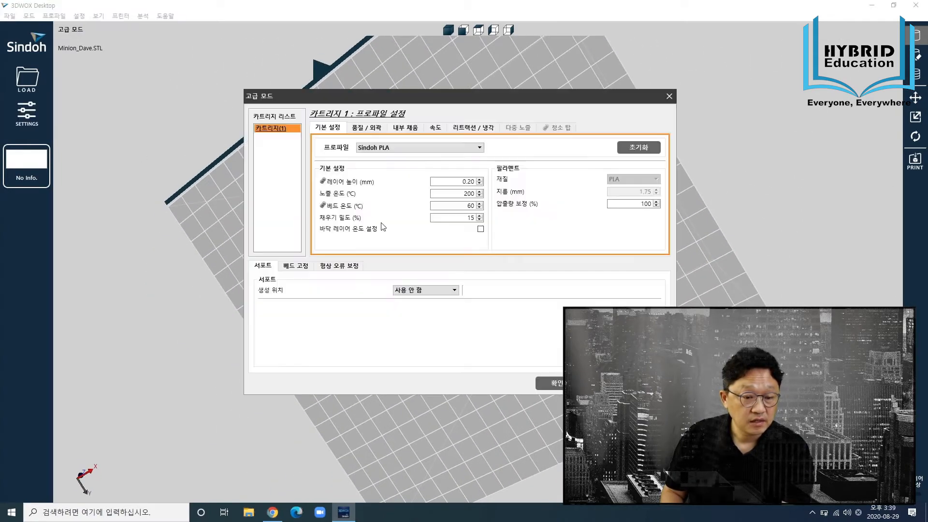
left_click(308, 267)
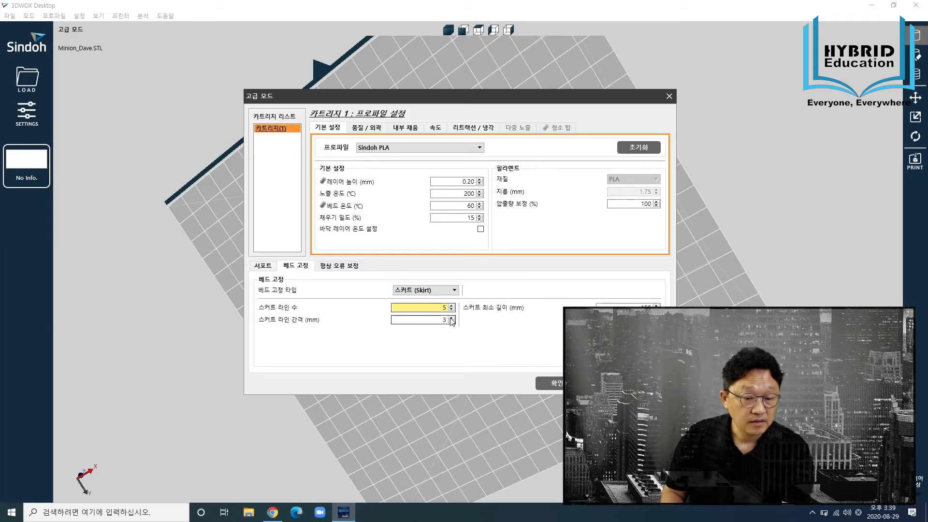
left_click(452, 305)
left_click(452, 305)
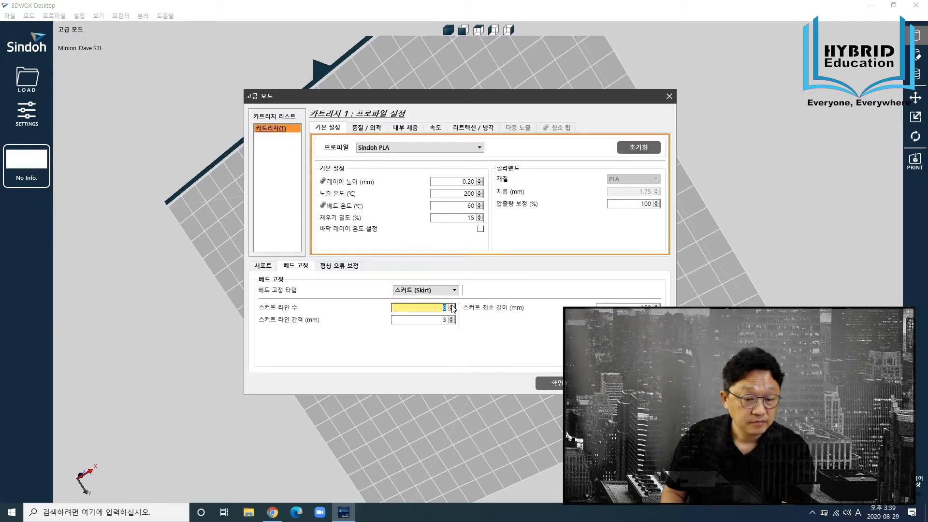
left_click(452, 305)
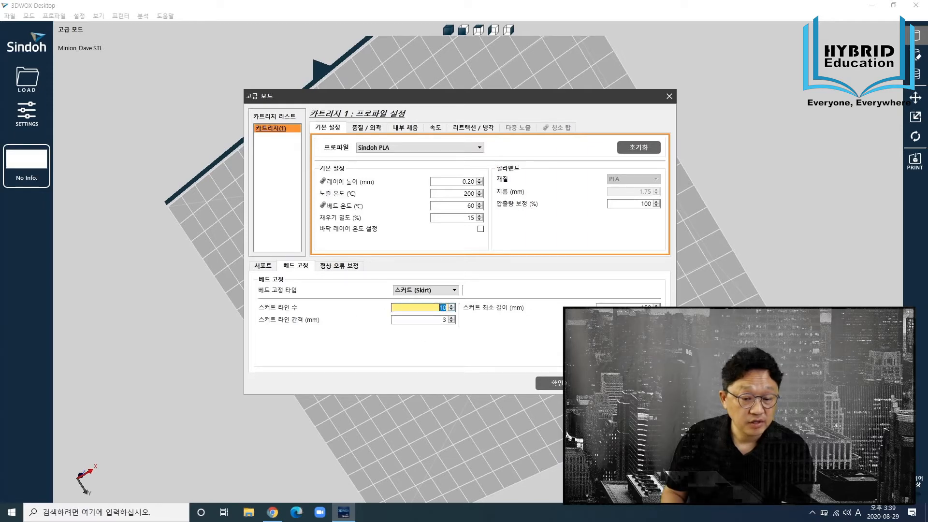
left_click(550, 383)
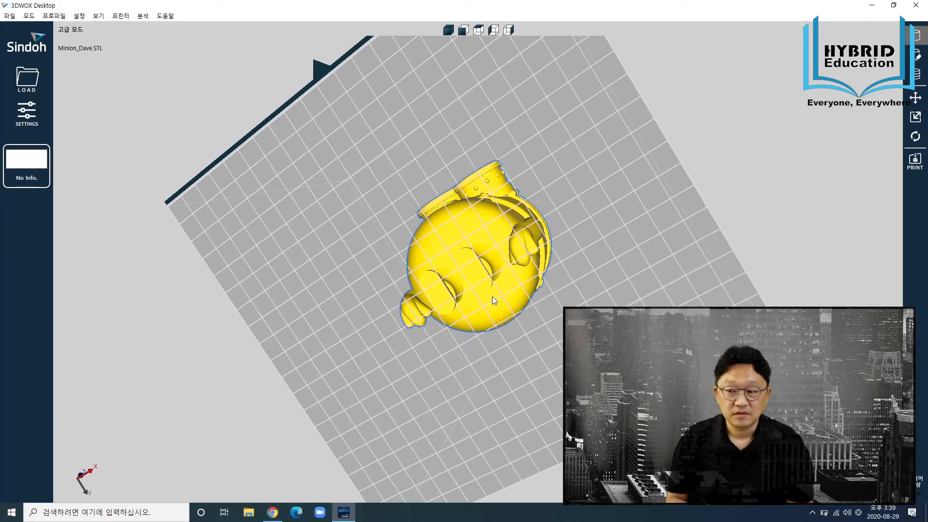
Step: Delete the minion model from the bed and reload Minion_Dave from the Downloads folder
right_click_drag(602, 222, 474, 289)
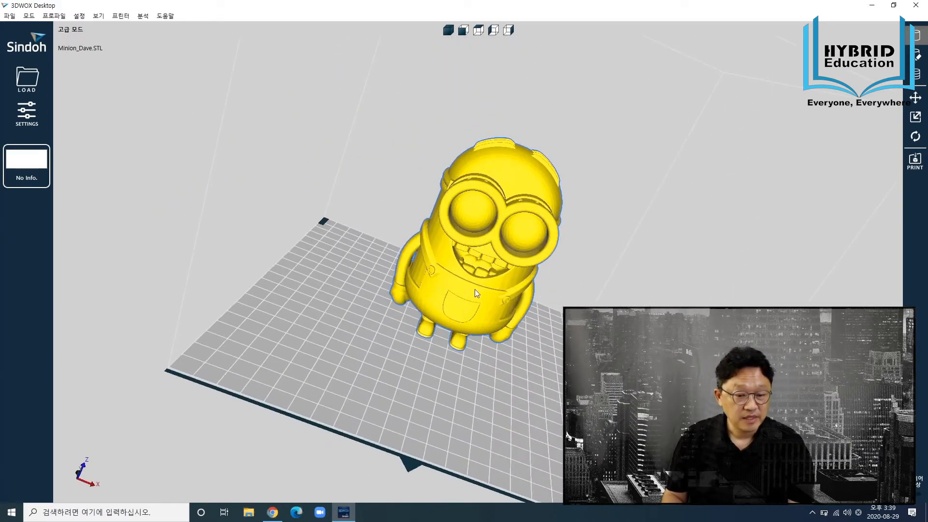
key("Delete")
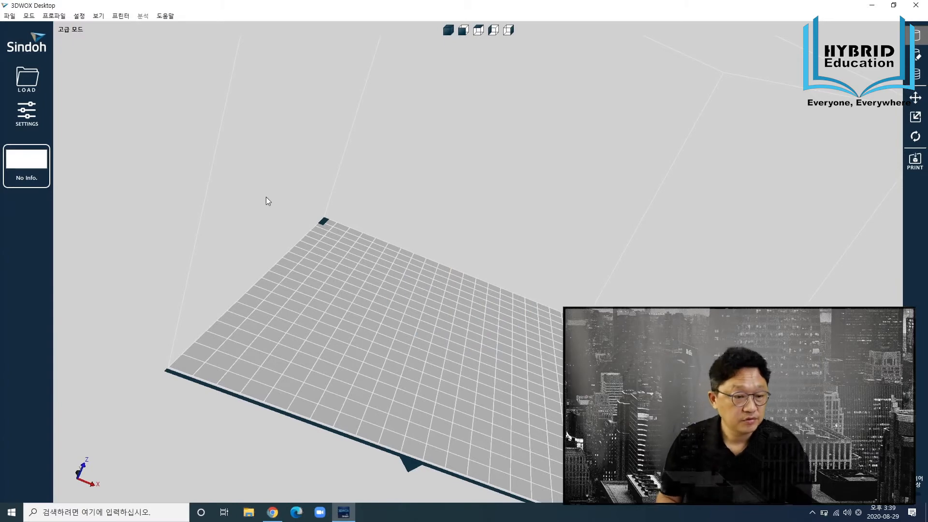
left_click(27, 80)
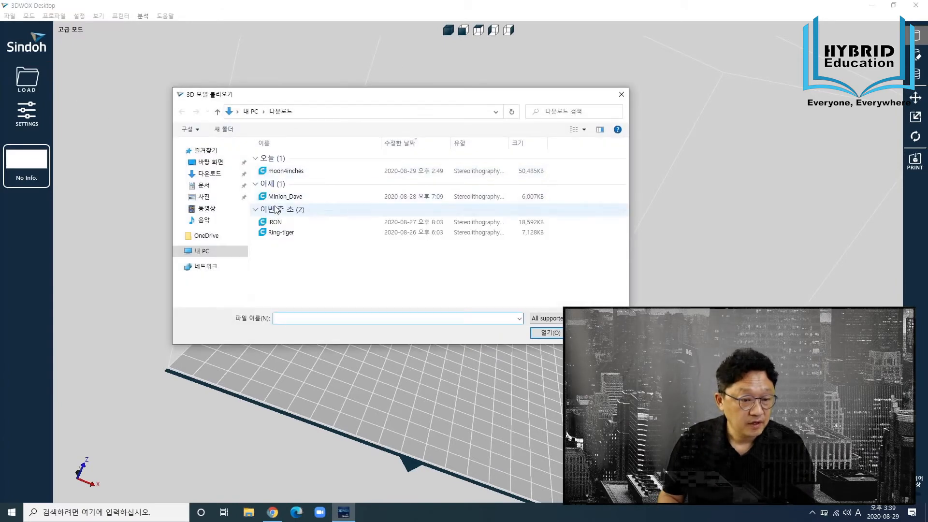
left_click(282, 233)
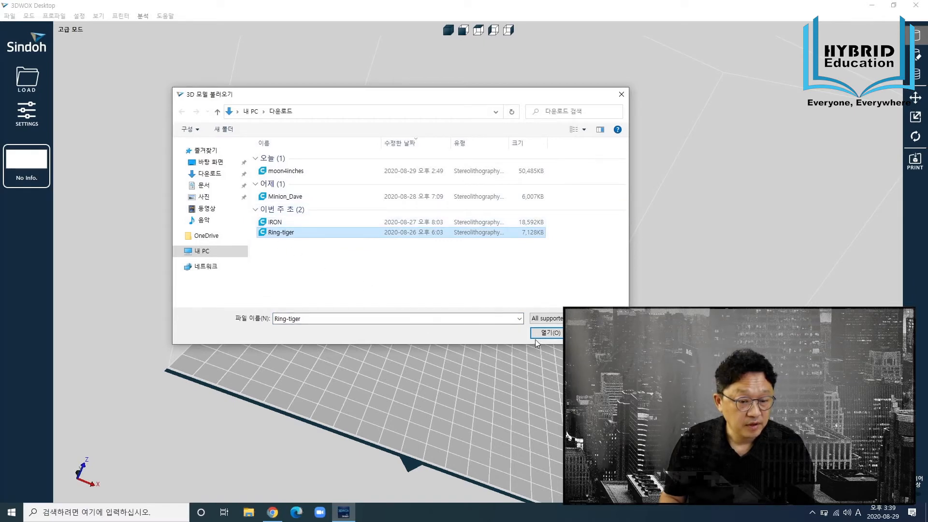
left_click(297, 197)
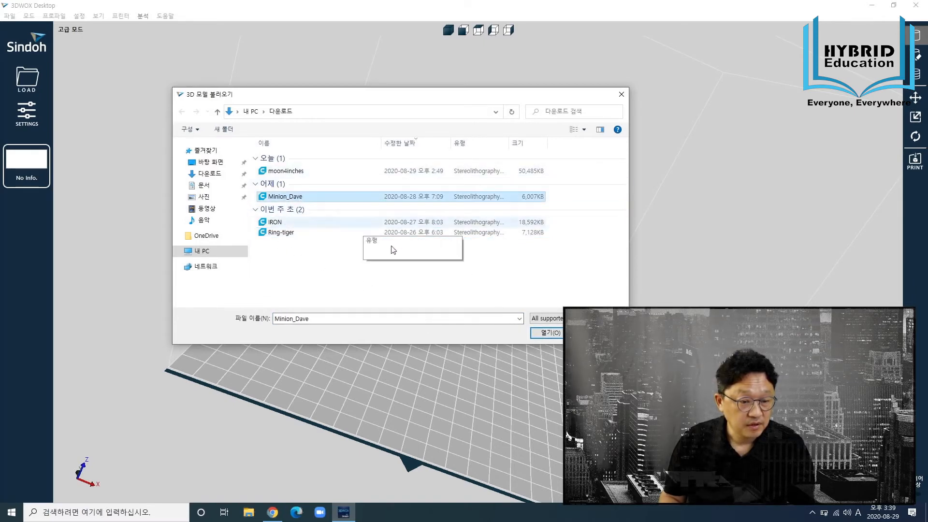
left_click(548, 333)
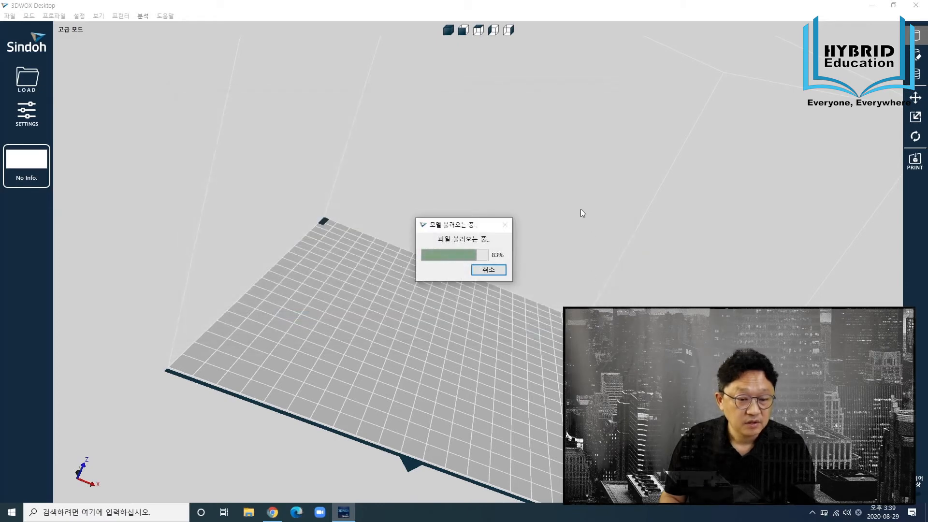
right_click_drag(583, 221, 606, 209)
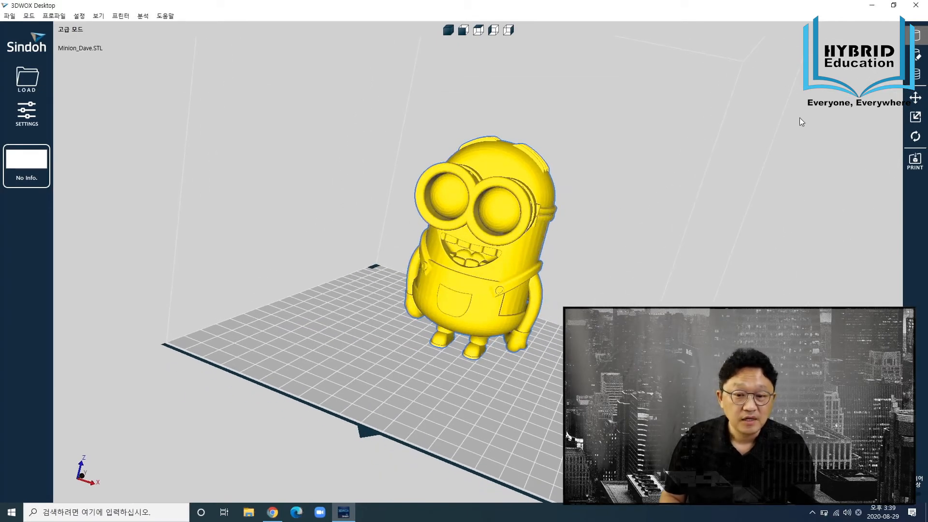
Step: Slice the minion model into the layer preview, dismiss the warning, and look at the sliced body up close
left_click(916, 73)
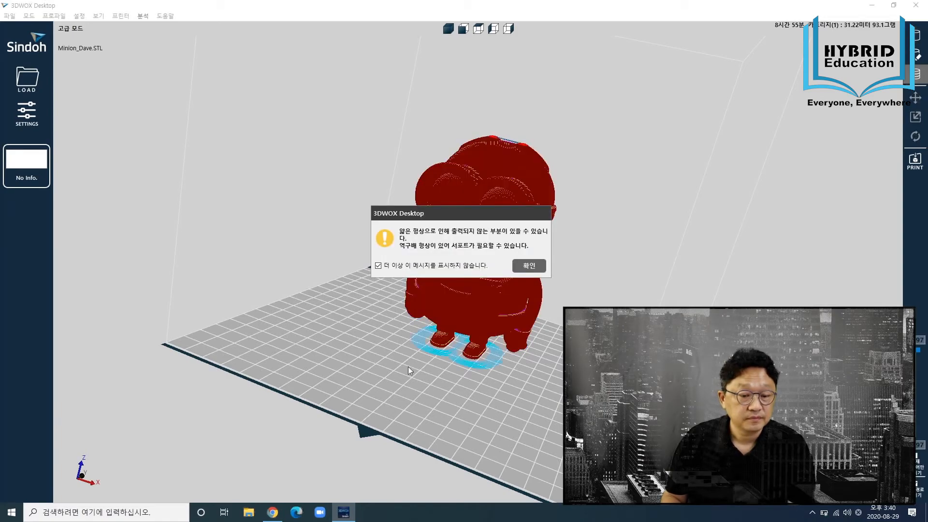
left_click(528, 266)
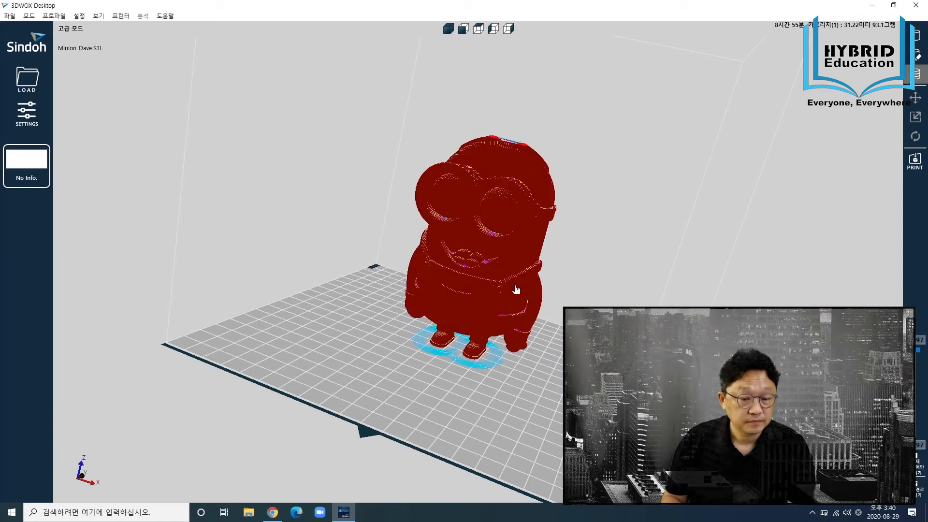
scroll(411, 401, "up", 5)
right_click_drag(426, 377, 526, 194)
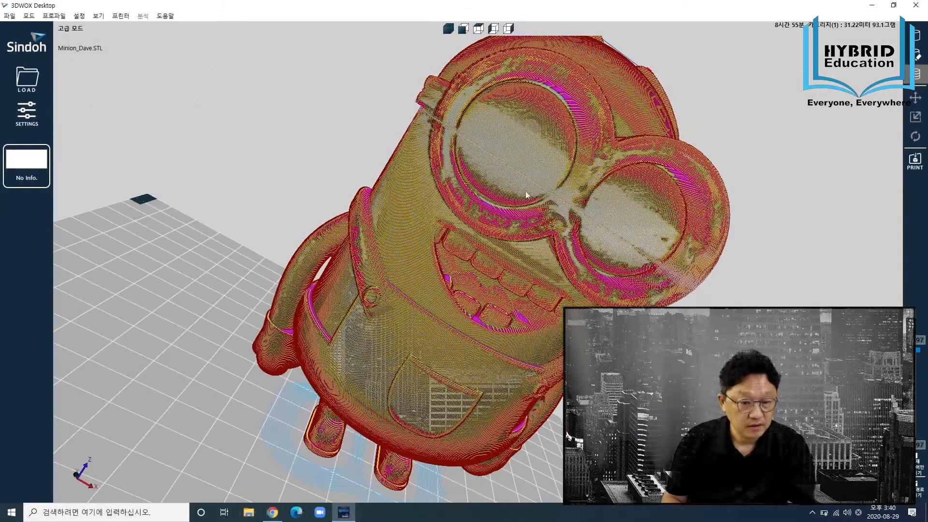
Step: Show only the first layer from above to examine the skirt around the minion's feet
left_click(479, 29)
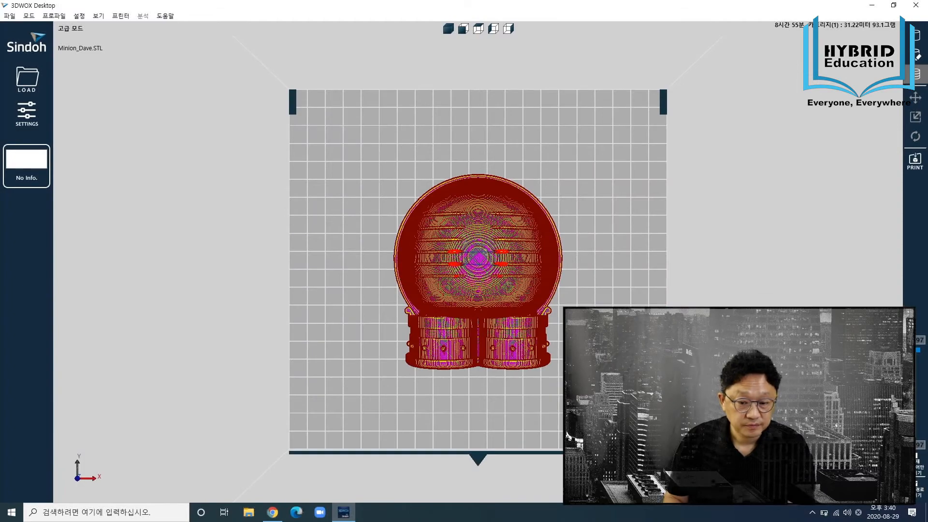
left_click_drag(917, 358, 917, 454)
scroll(484, 375, "up", 10)
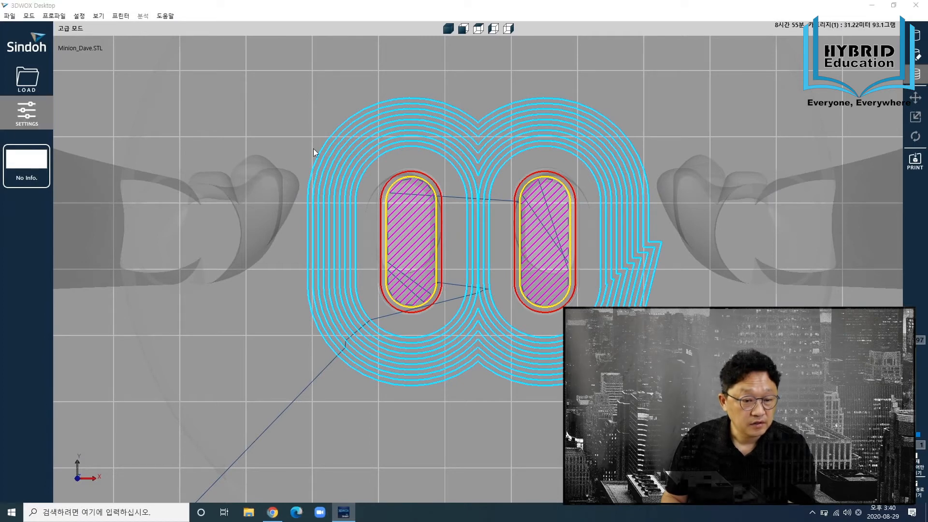
Step: Set the skirt line gap to 0 mm in the bed adhesion settings, reslice, and show only the first layer
left_click_drag(395, 97, 651, 79)
left_click(554, 242)
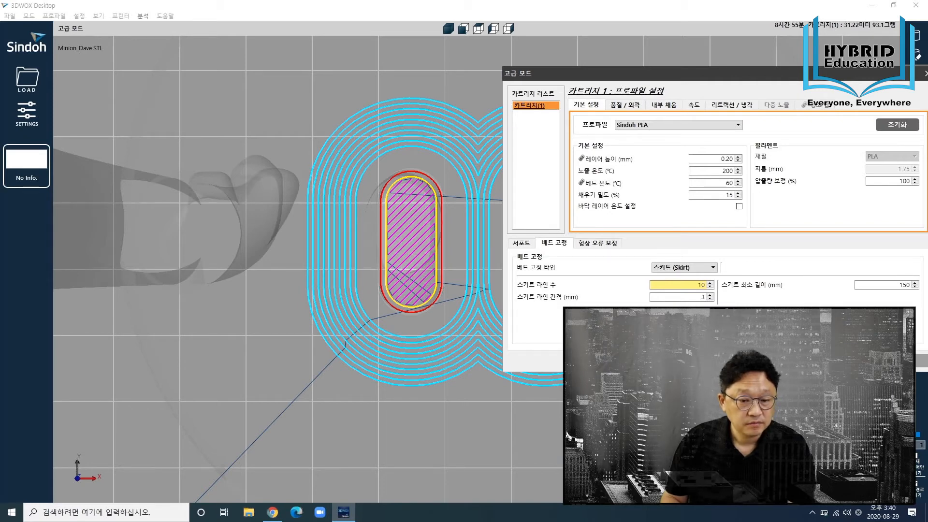
double_click(685, 297)
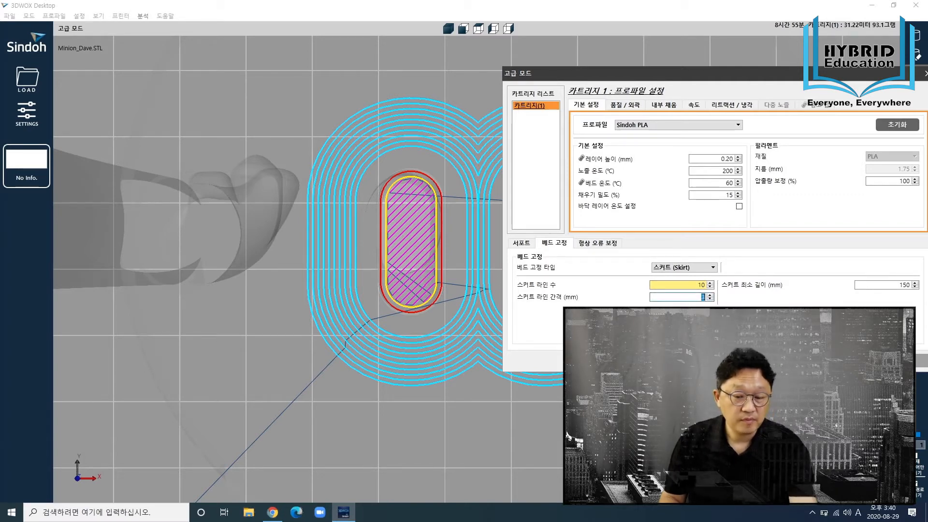
type("0")
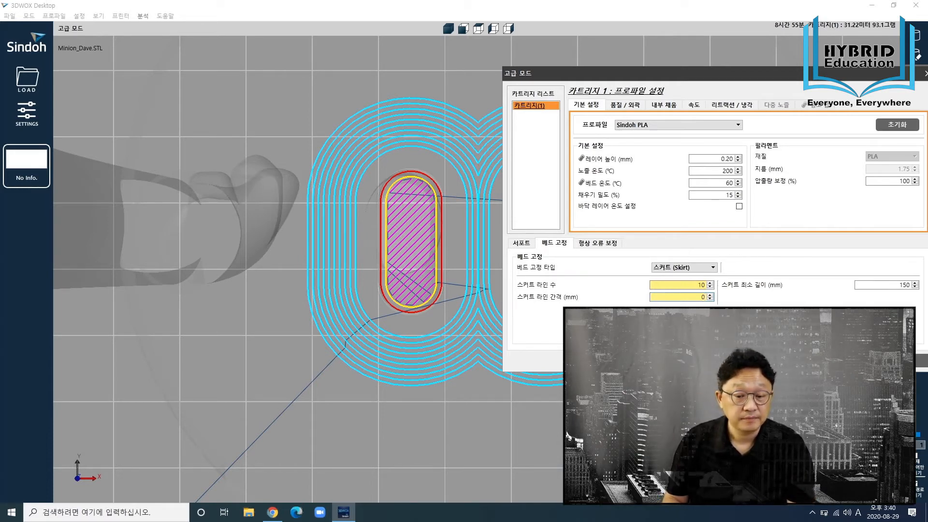
key("Return")
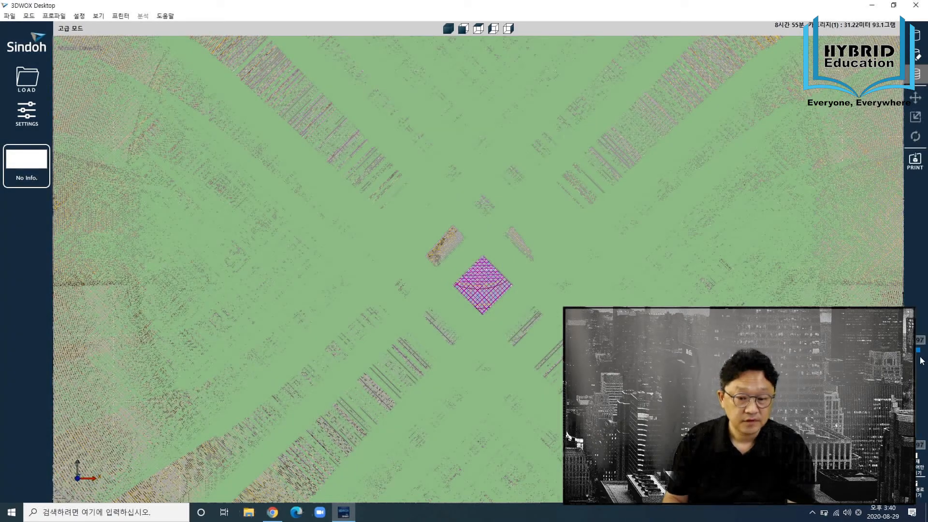
left_click_drag(917, 349, 919, 449)
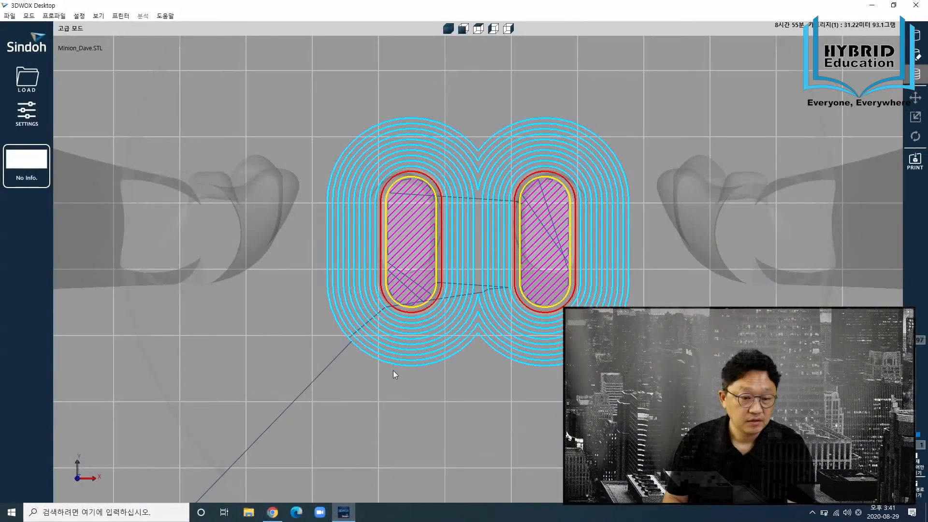
scroll(412, 380, "up", 2)
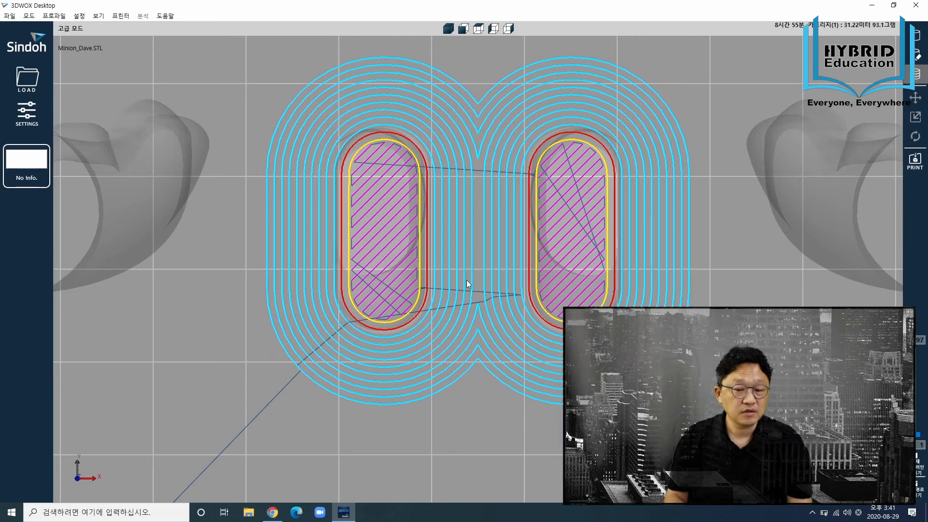
Step: Increase the skirt line gap in the bed adhesion settings, reslice, and examine the first layer around the feet
left_click(26, 114)
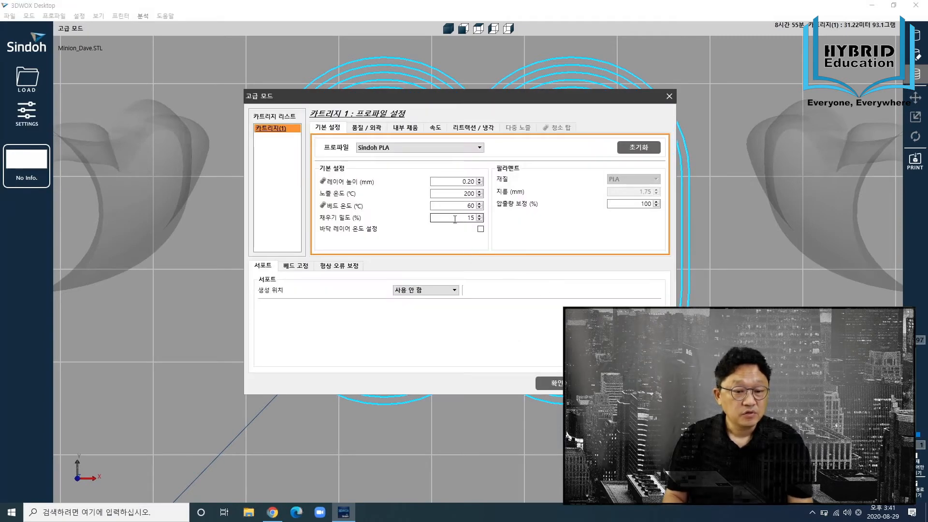
left_click(289, 265)
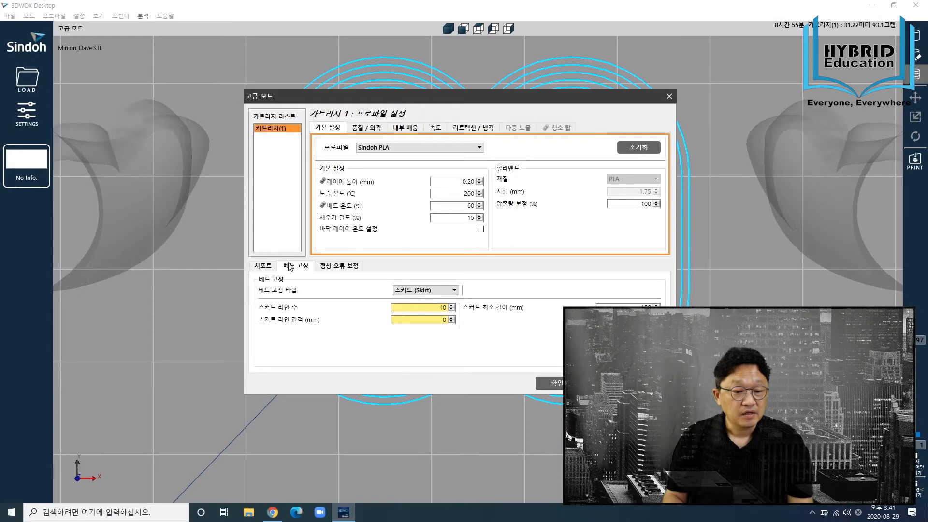
double_click(443, 320)
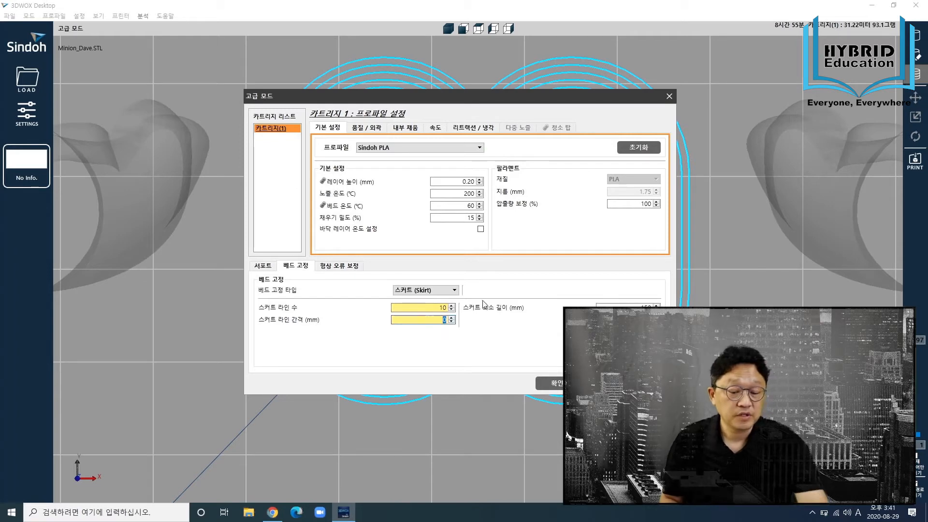
left_click(543, 384)
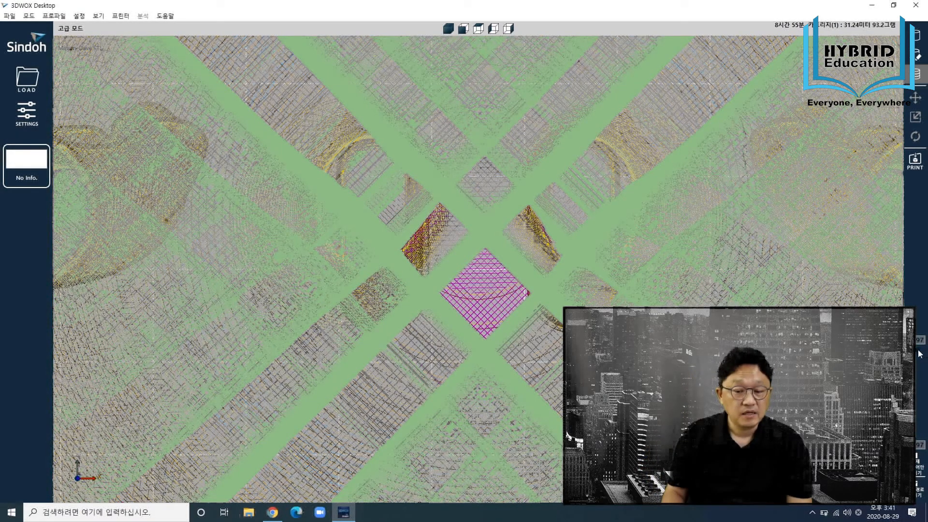
left_click_drag(921, 352, 920, 445)
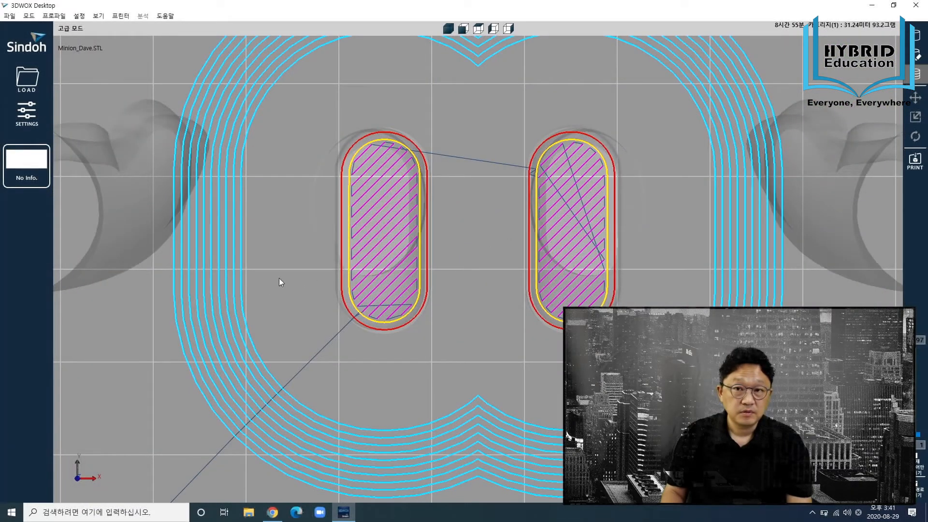
scroll(280, 254, "down", 5)
right_click_drag(348, 331, 393, 270)
right_click_drag(405, 237, 412, 315)
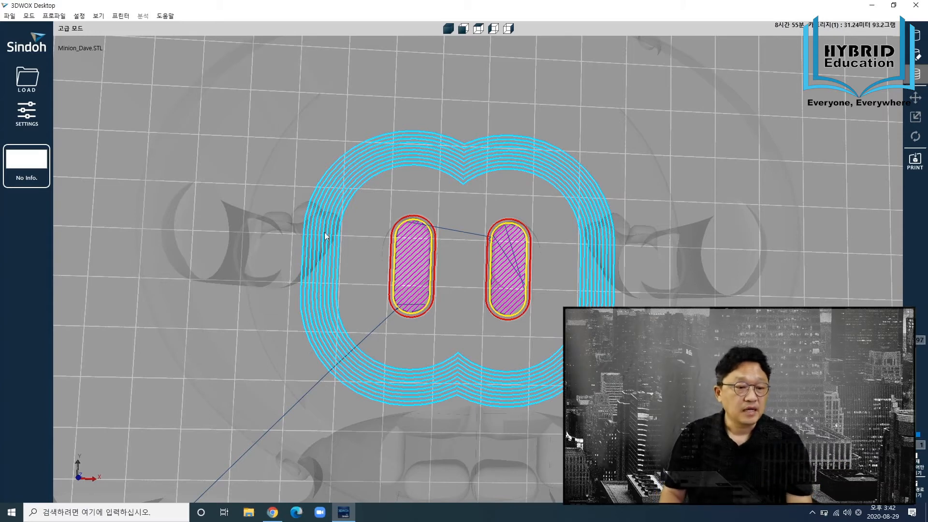
Step: Change the bed adhesion type to Raft, confirm the settings, and reslice the minion
left_click(37, 121)
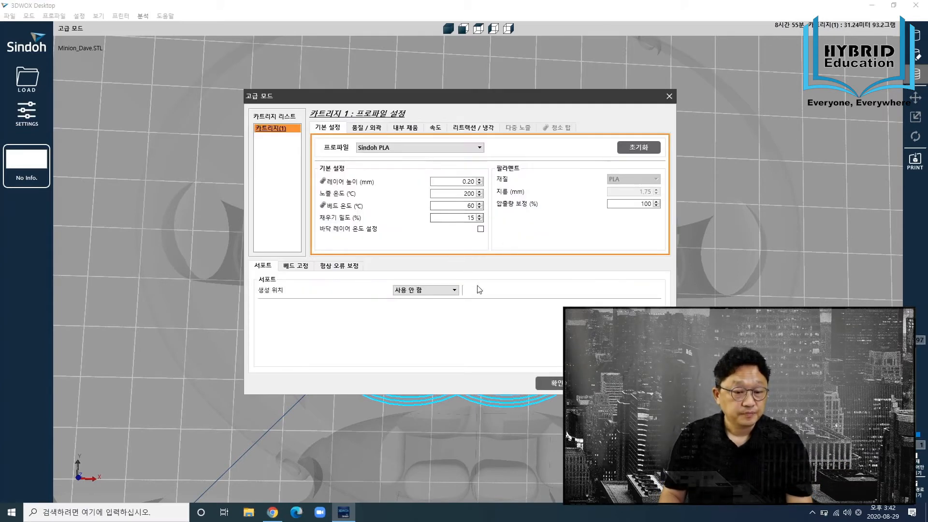
left_click(292, 266)
left_click(425, 290)
left_click(416, 320)
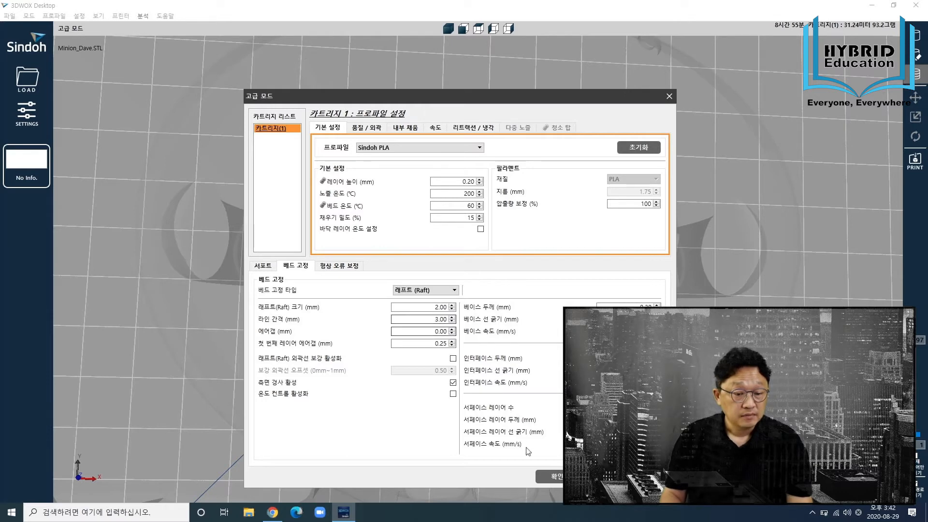
left_click(554, 479)
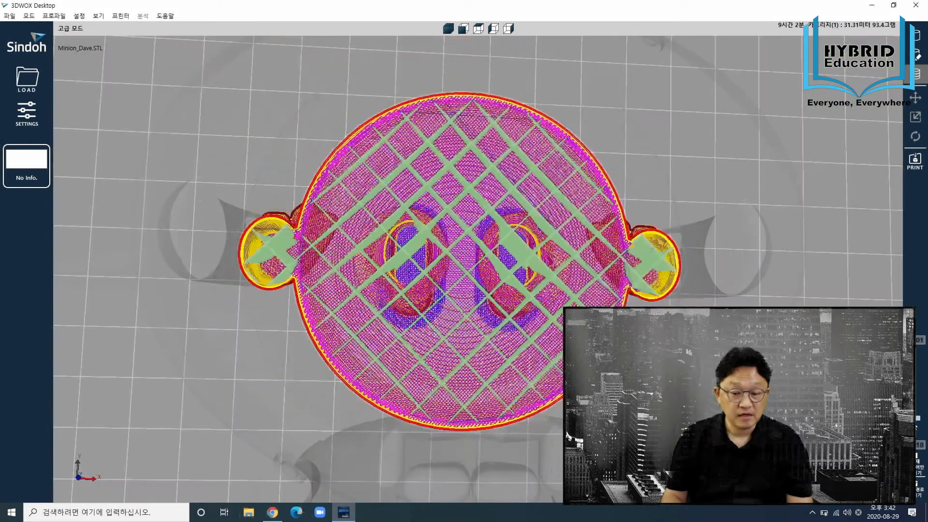
Step: Show only the first raft layer and examine it up close beneath the minion's feet
left_click_drag(912, 420, 912, 436)
scroll(401, 357, "up", 2)
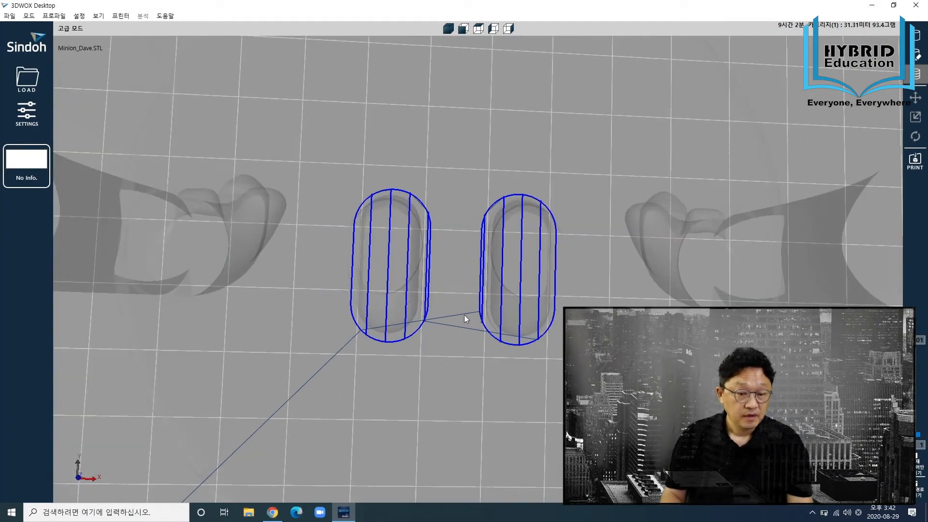
scroll(481, 316, "up", 2)
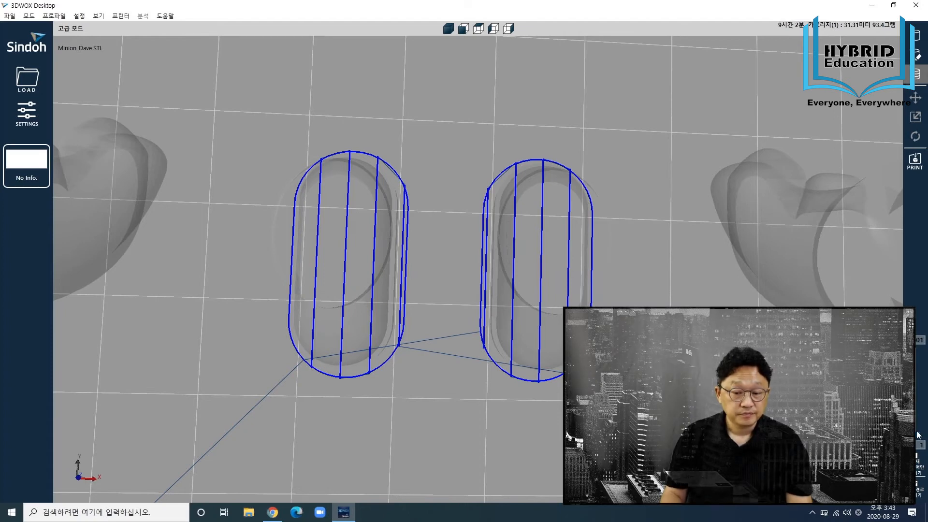
Step: Step up and down through the raft layers and the lowest foot layers, ending on the first layer
scroll(915, 438, "up", 3)
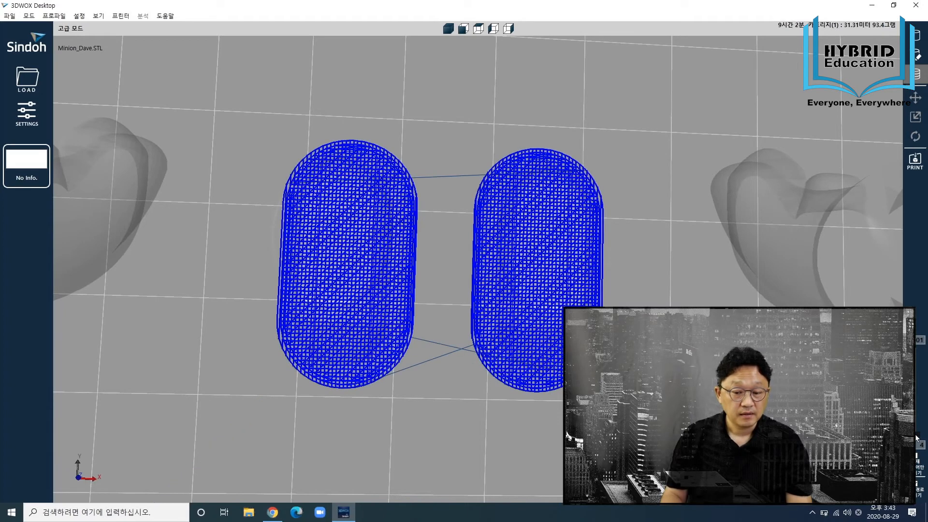
scroll(916, 438, "down", 3)
scroll(915, 438, "up", 3)
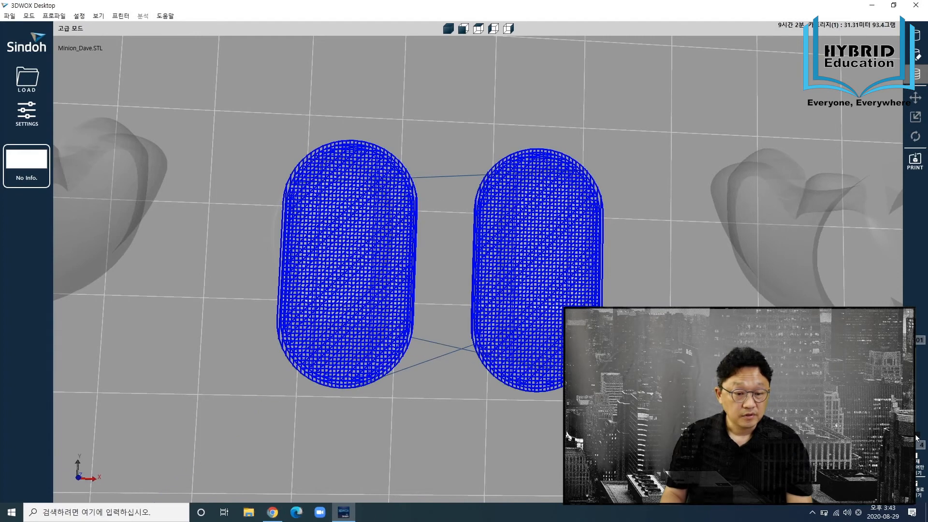
scroll(915, 437, "up", 3)
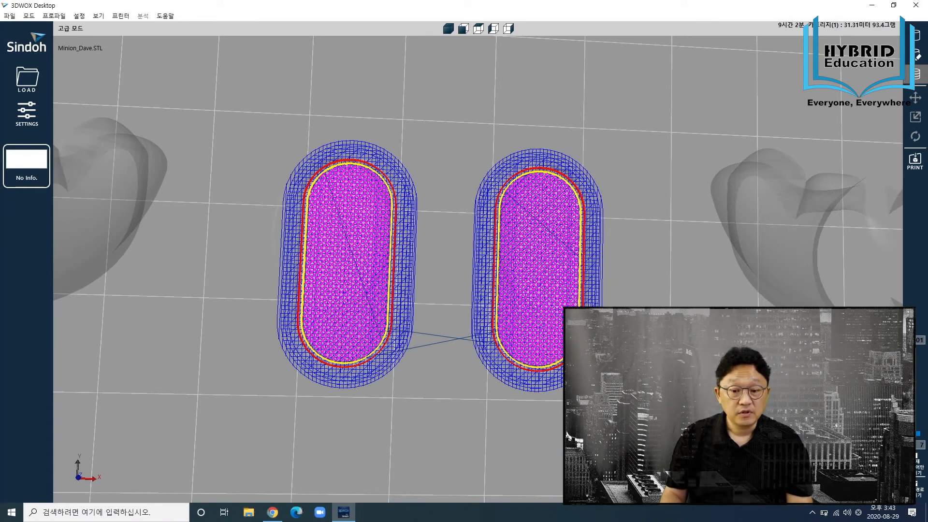
left_click(918, 435)
scroll(918, 435, "down", 1)
scroll(918, 434, "up", 1)
scroll(919, 435, "up", 7)
scroll(923, 435, "down", 7)
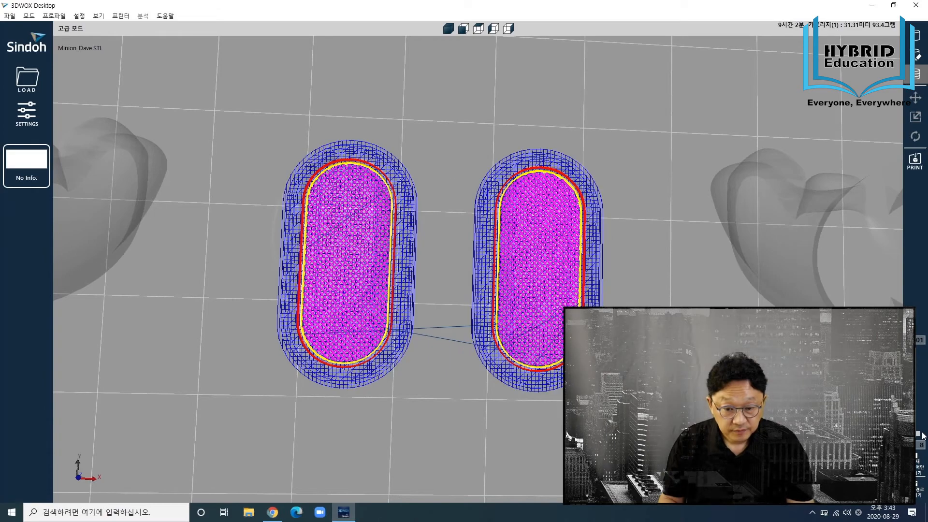
scroll(923, 435, "up", 3)
scroll(923, 434, "down", 10)
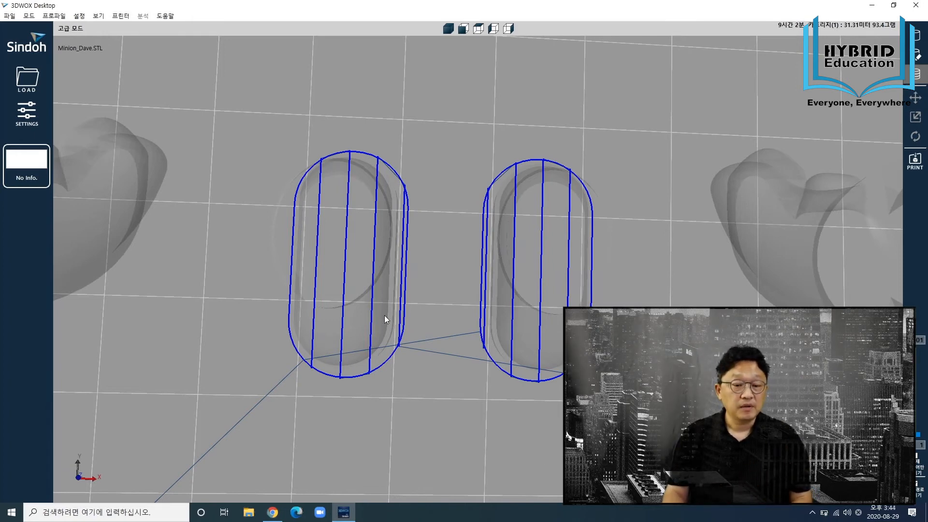
scroll(395, 313, "down", 5)
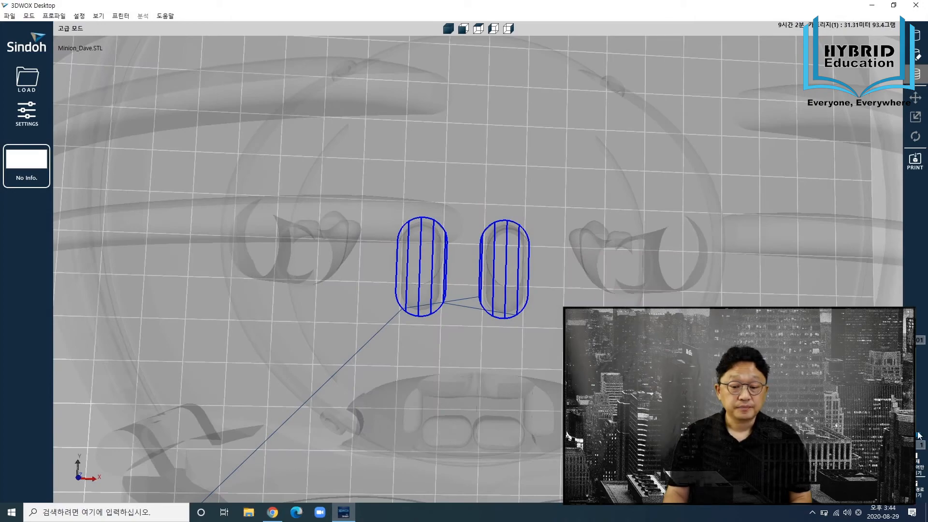
Step: Raise the displayed layers into the minion's body, examine the cross-section from above, and return to the first raft layer
left_click_drag(918, 435, 918, 421)
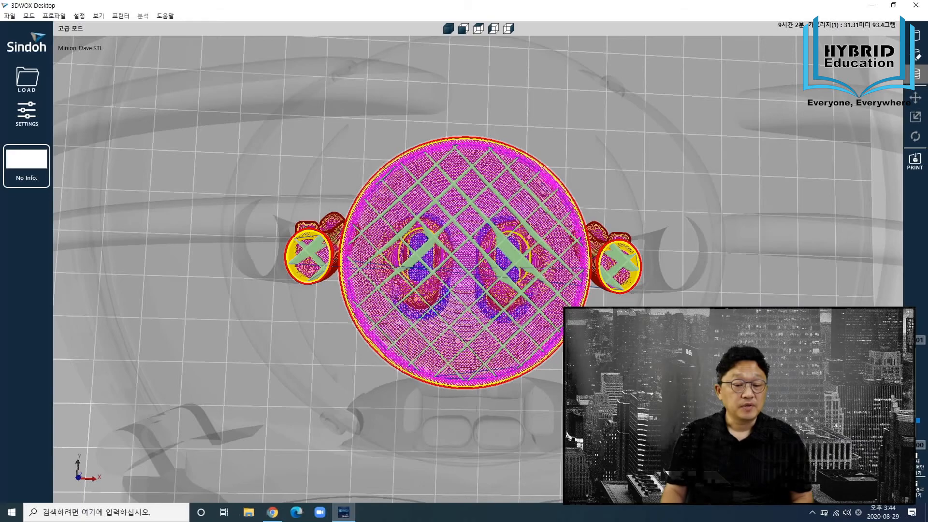
scroll(464, 263, "down", 2)
right_click_drag(514, 359, 518, 294)
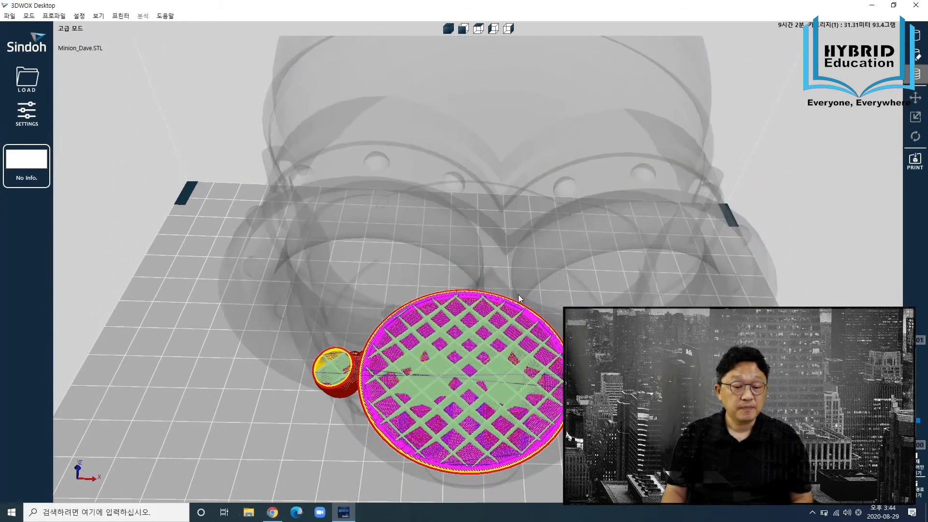
scroll(528, 262, "up", 3)
left_click(508, 28)
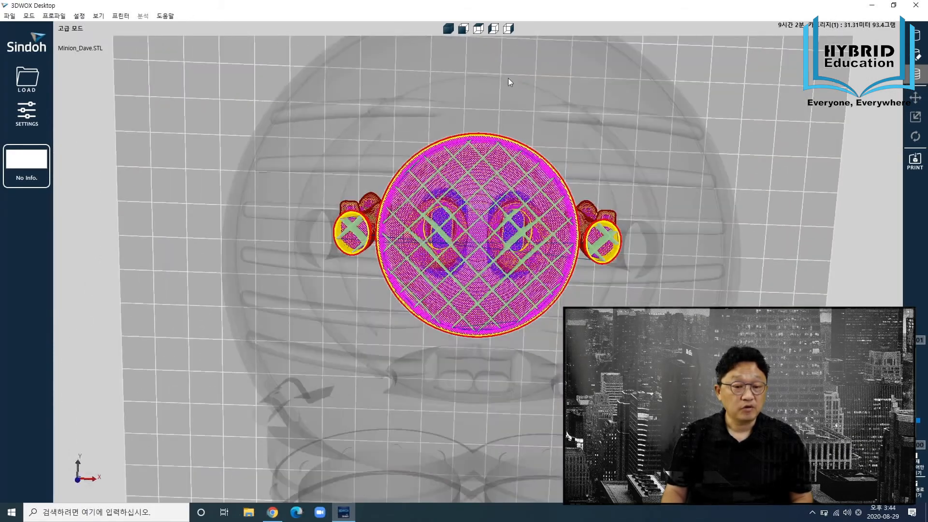
left_click(478, 28)
scroll(471, 281, "up", 2)
scroll(560, 365, "up", 4)
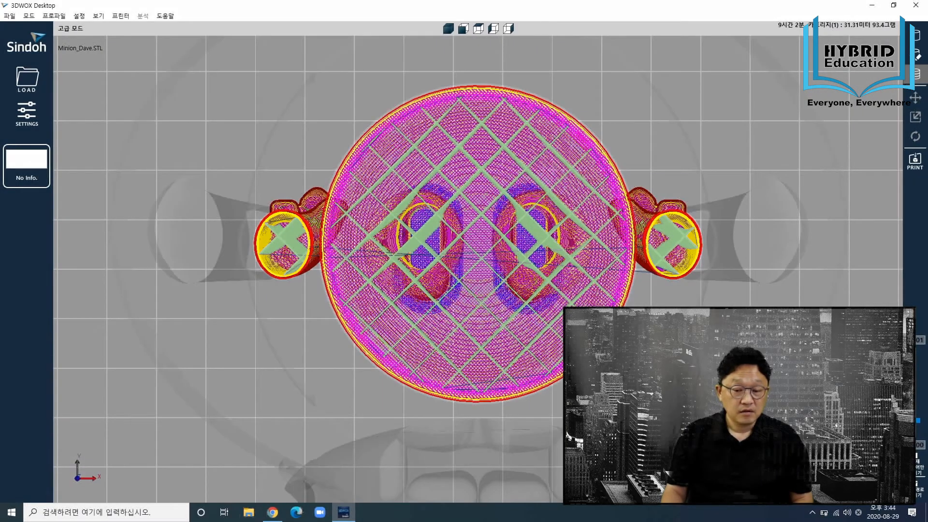
left_click_drag(918, 421, 917, 434)
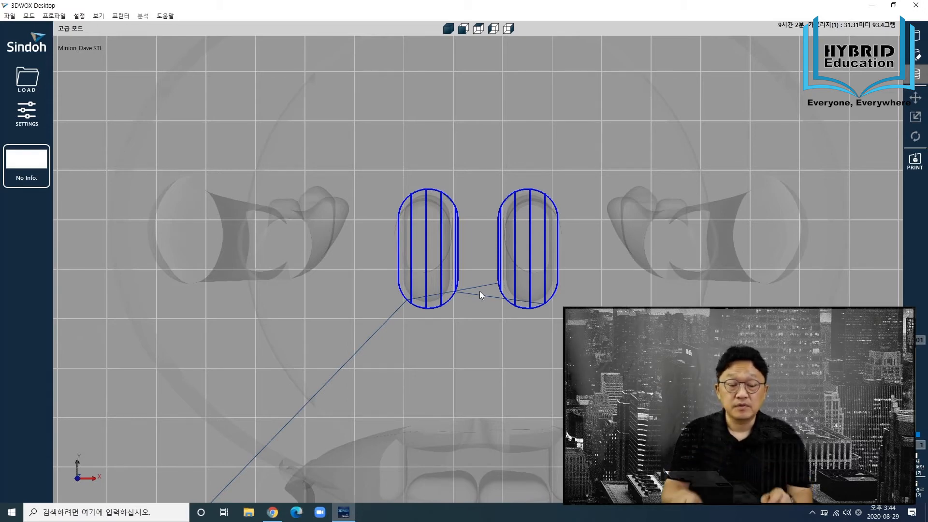
Step: Set the raft size to 5 mm in the bed adhesion settings and reslice the minion
left_click(40, 129)
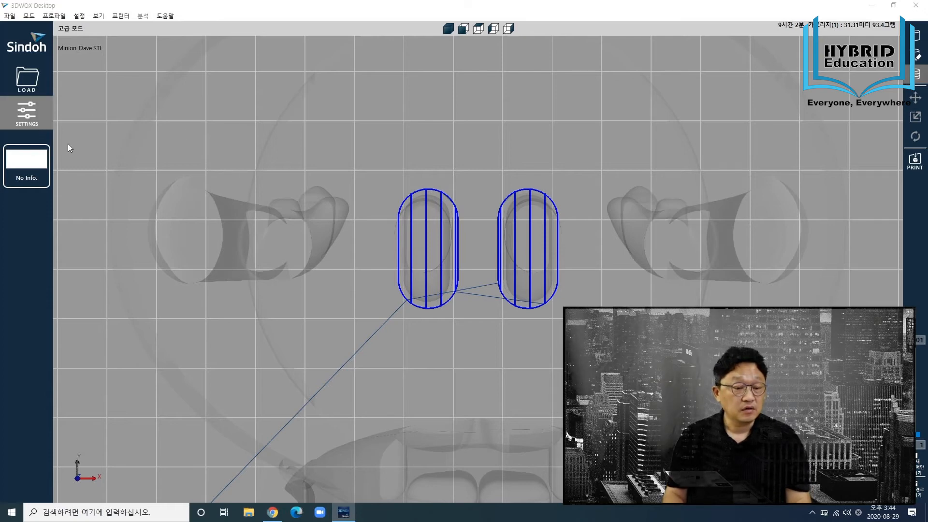
left_click(309, 221)
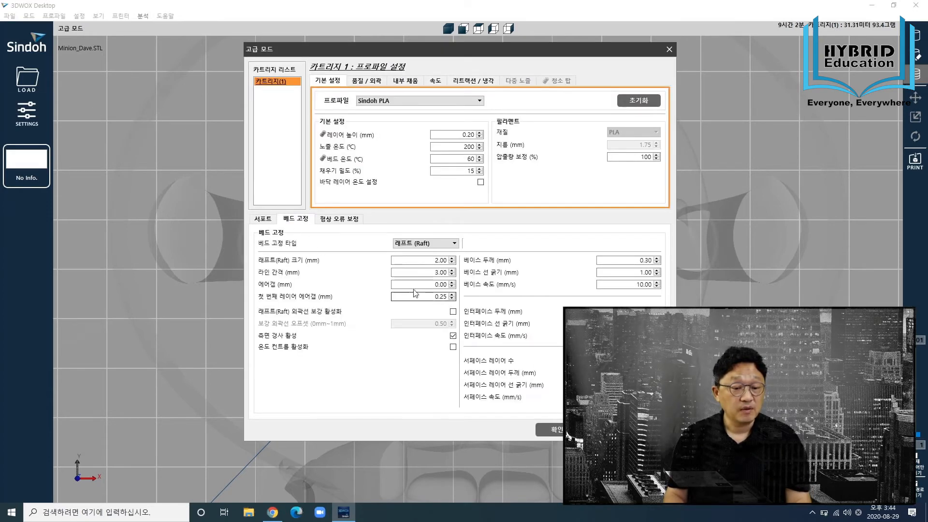
double_click(439, 260)
type("5")
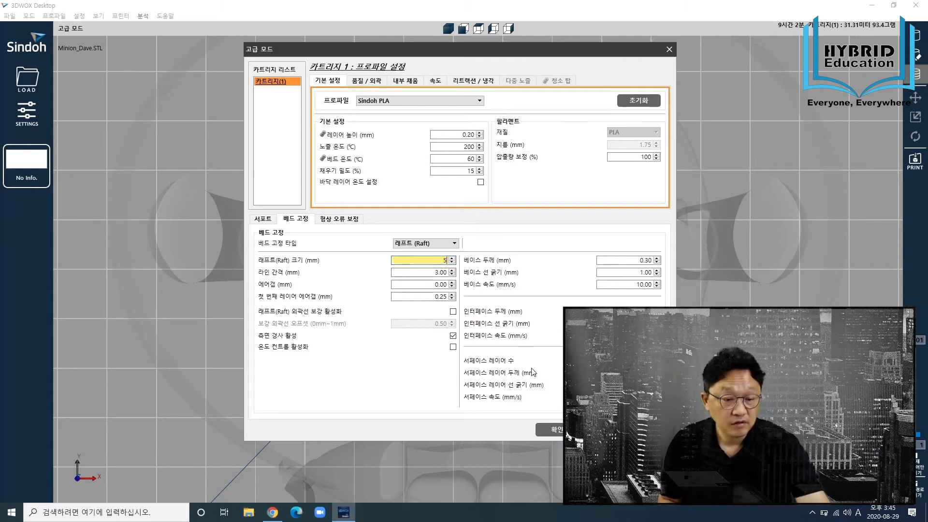
left_click(556, 430)
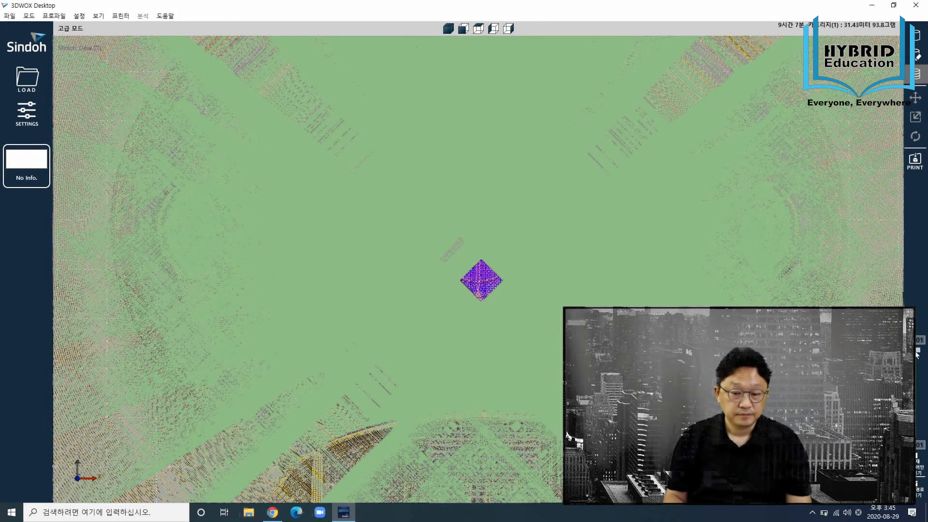
Step: Show only the first raft layer and examine its outline around the minion's feet up close
left_click_drag(917, 351, 917, 435)
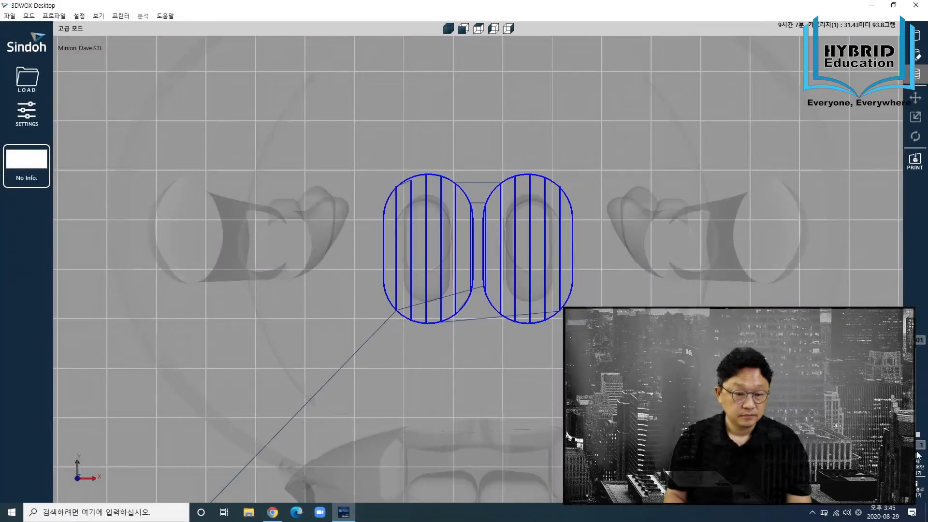
scroll(399, 418, "up", 3)
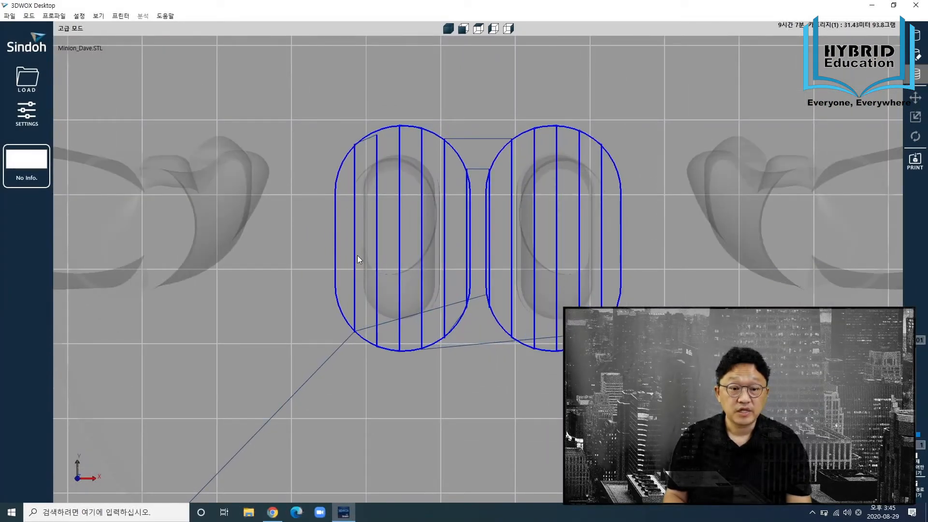
scroll(354, 266, "up", 1)
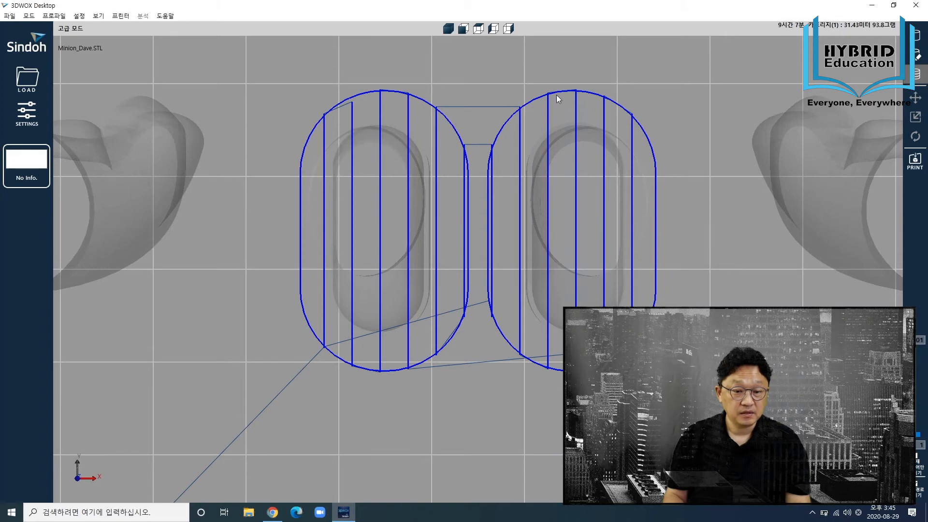
Step: Set the raft size to 10 mm, reslice the minion, and display only the first raft layer
left_click(26, 111)
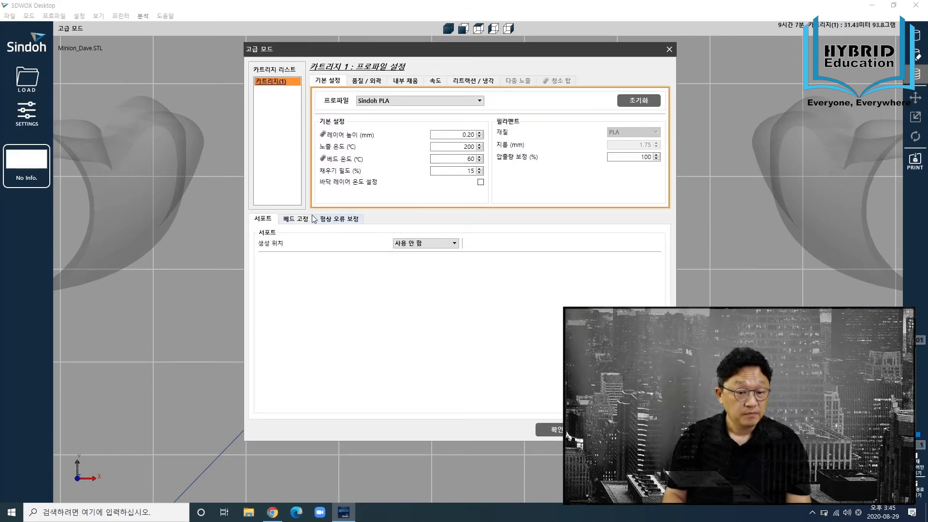
left_click(295, 218)
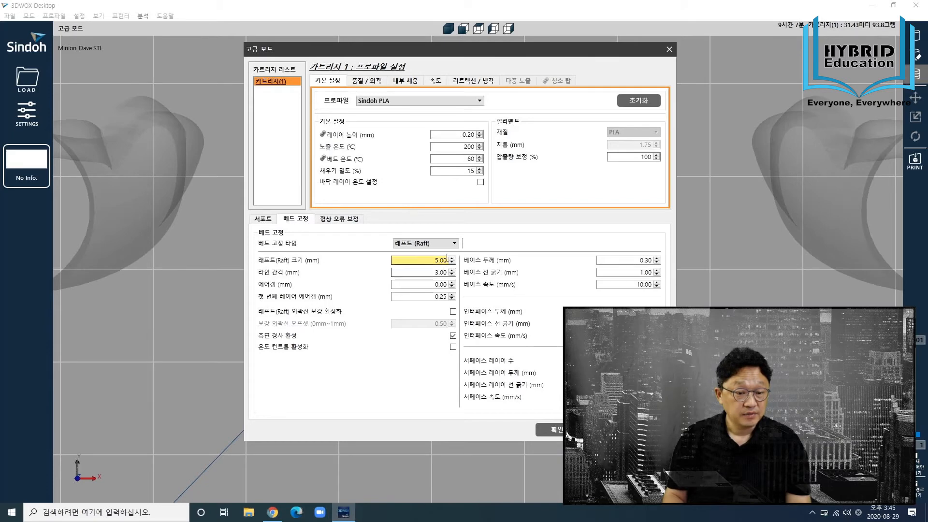
left_click_drag(433, 259, 477, 274)
type("10")
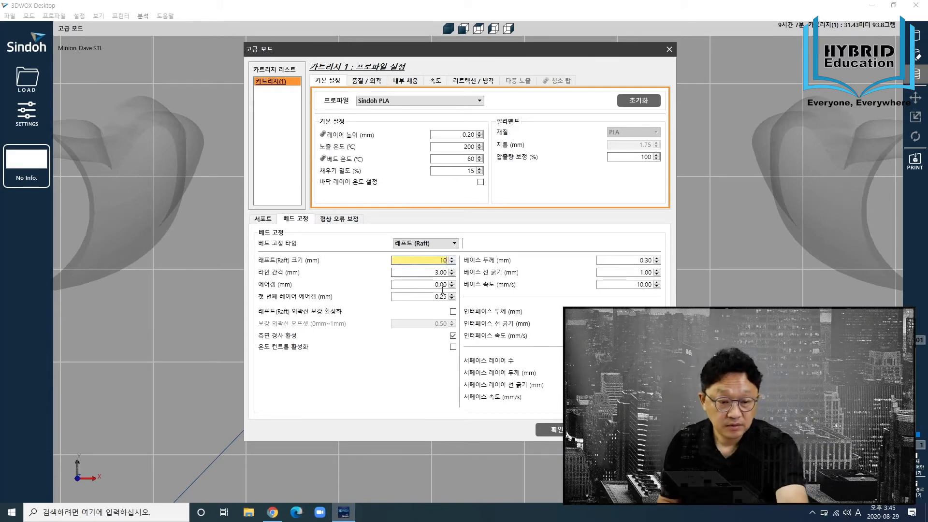
left_click(560, 429)
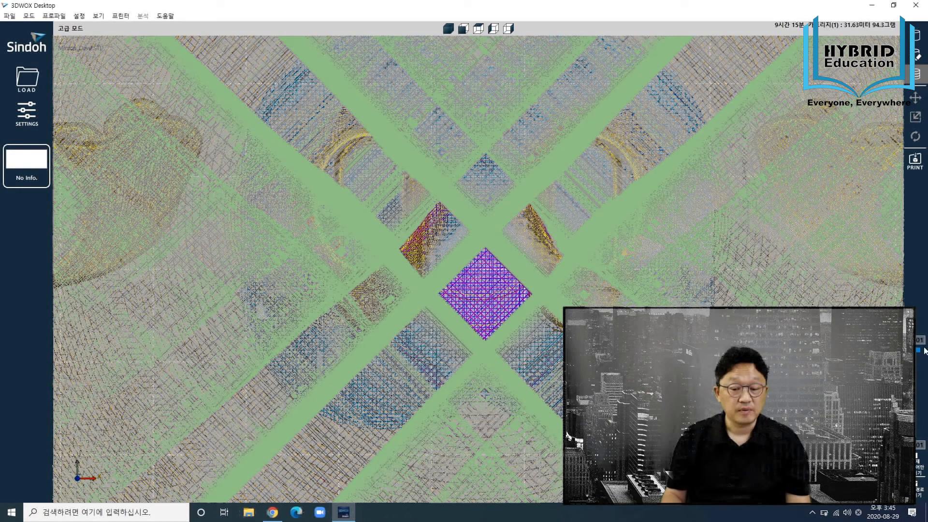
left_click_drag(924, 351, 918, 434)
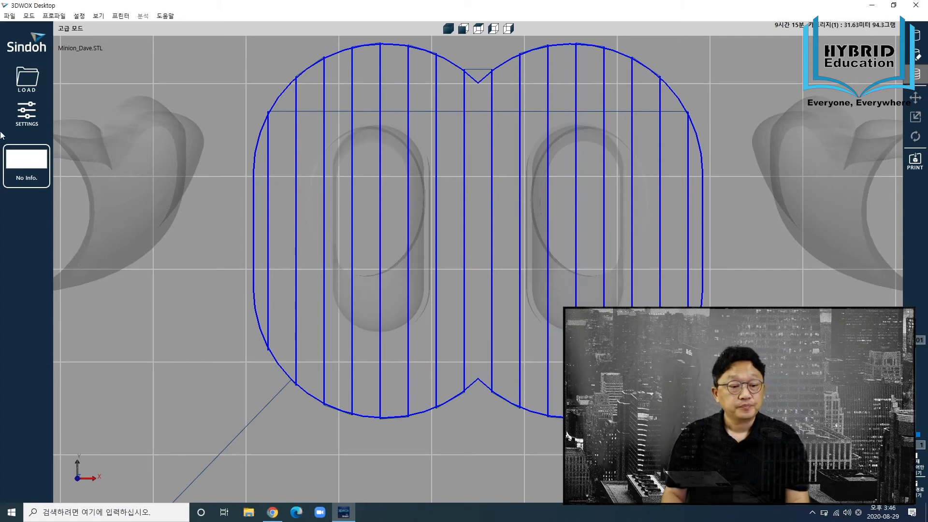
Step: Return the raft size to 5 mm, reslice, and show the first raft layer under both feet
left_click(30, 115)
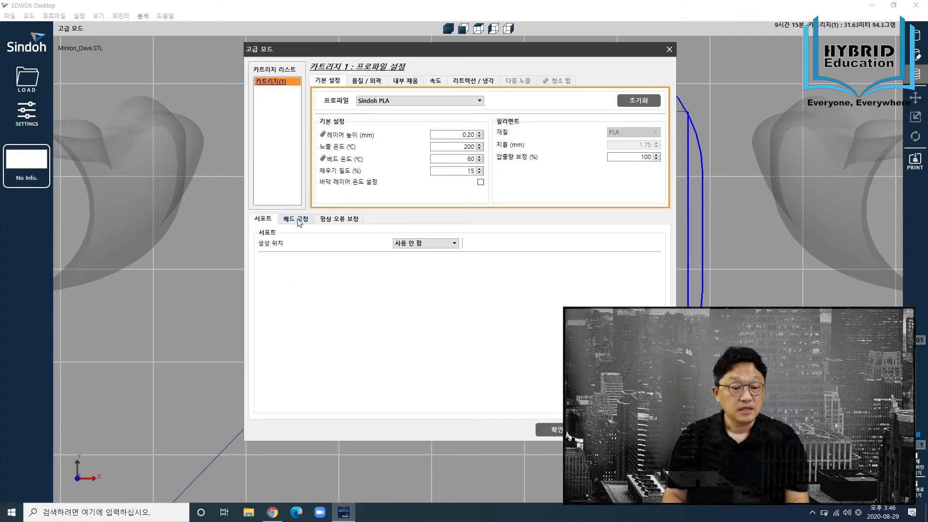
left_click(297, 219)
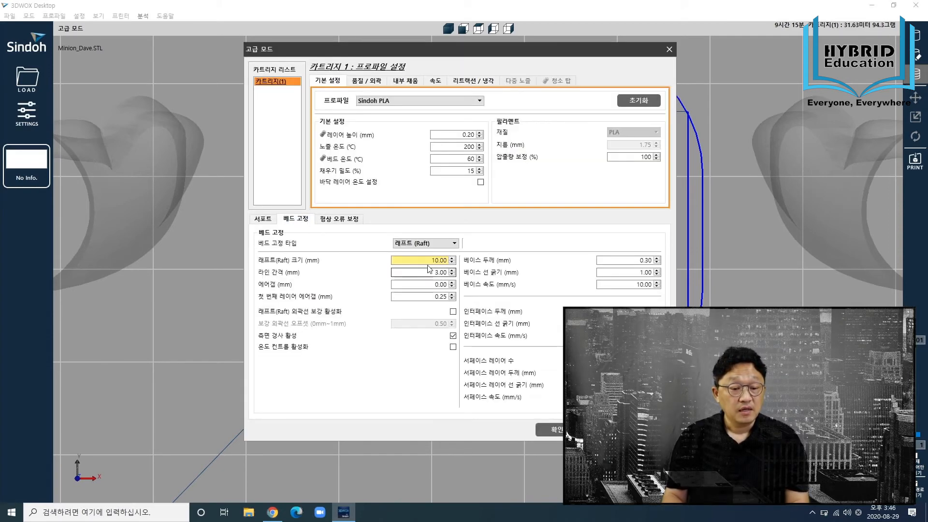
double_click(427, 261)
type("5")
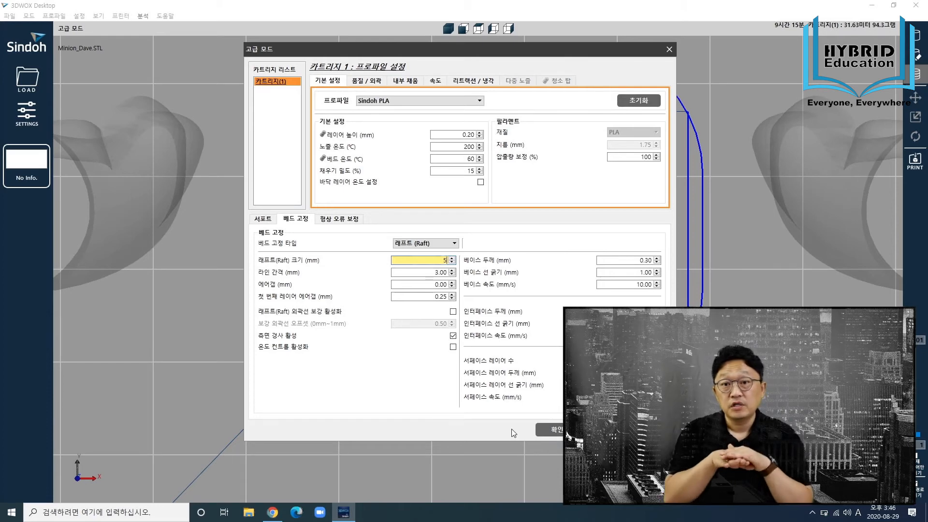
left_click(546, 434)
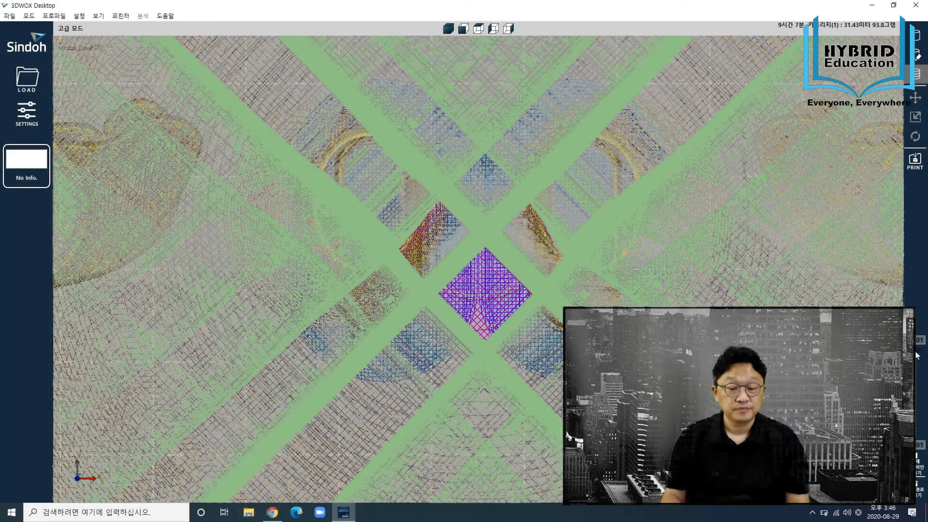
left_click_drag(917, 352, 917, 434)
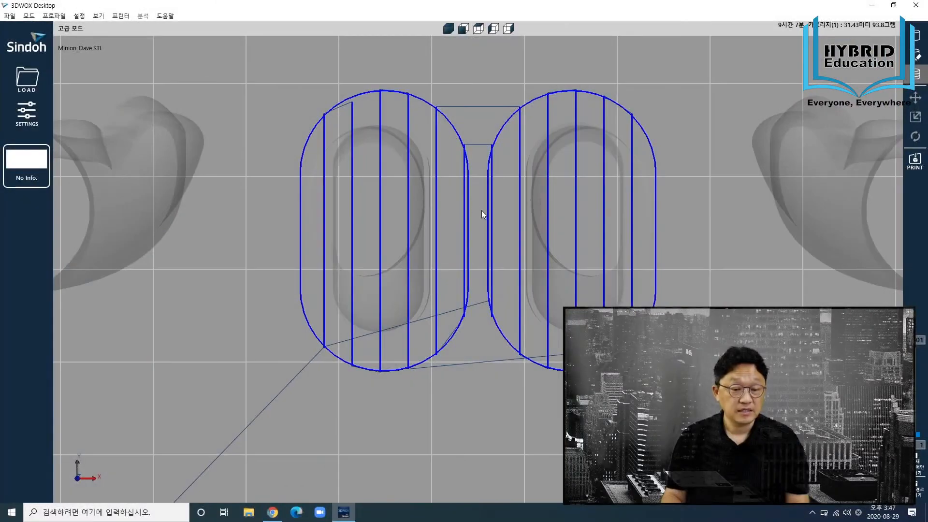
Step: Examine the first raft layer in perspective, then display all layers and inspect the raft from beneath the minion
scroll(416, 294, "down", 3)
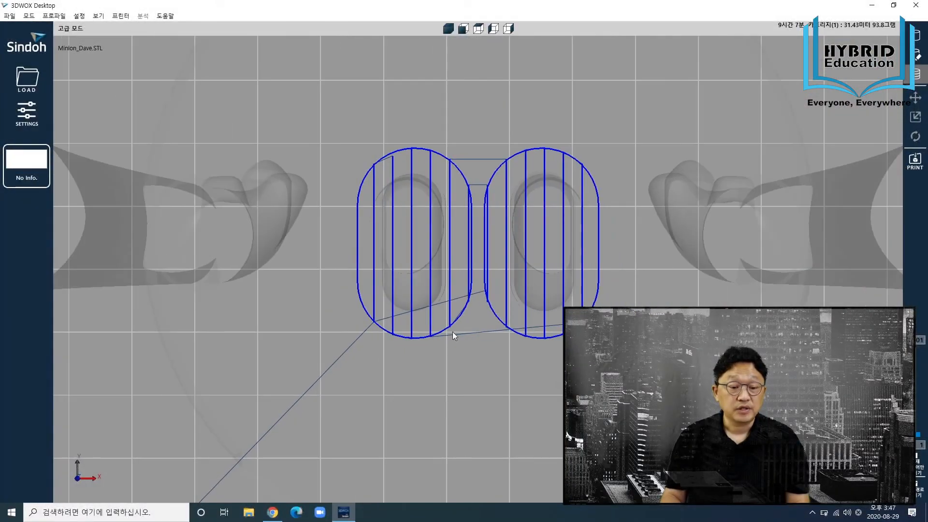
right_click_drag(416, 294, 460, 294)
scroll(461, 275, "down", 3)
scroll(432, 359, "up", 5)
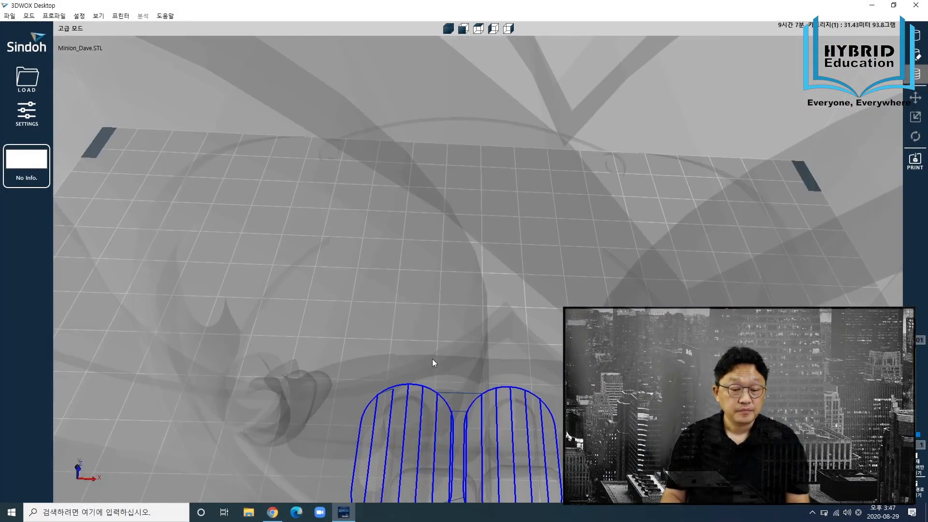
right_click_drag(433, 363, 286, 308)
scroll(286, 308, "down", 5)
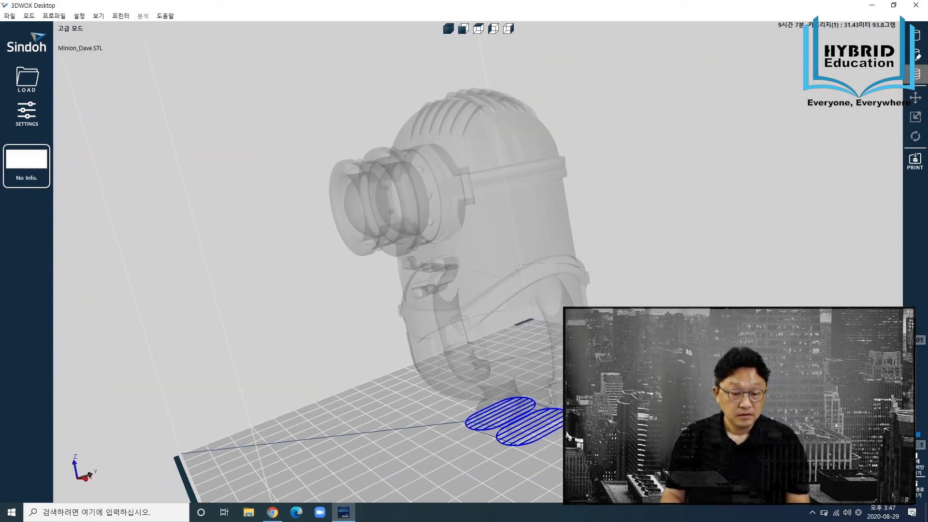
left_click_drag(916, 437, 918, 350)
scroll(476, 451, "up", 3)
right_click_drag(493, 411, 550, 303)
right_click_drag(556, 380, 532, 423)
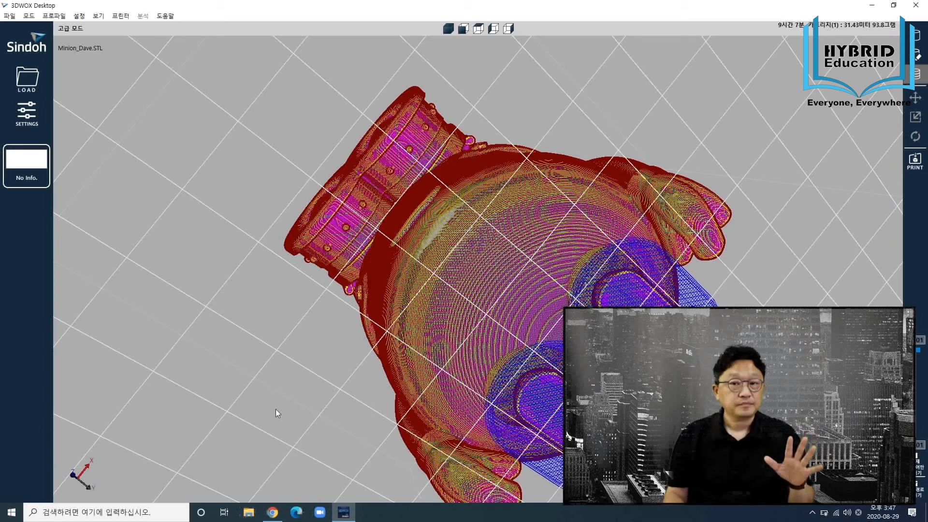
Step: Review the profile's basic, quality and shell, and speed settings in the advanced slicing settings
left_click(25, 123)
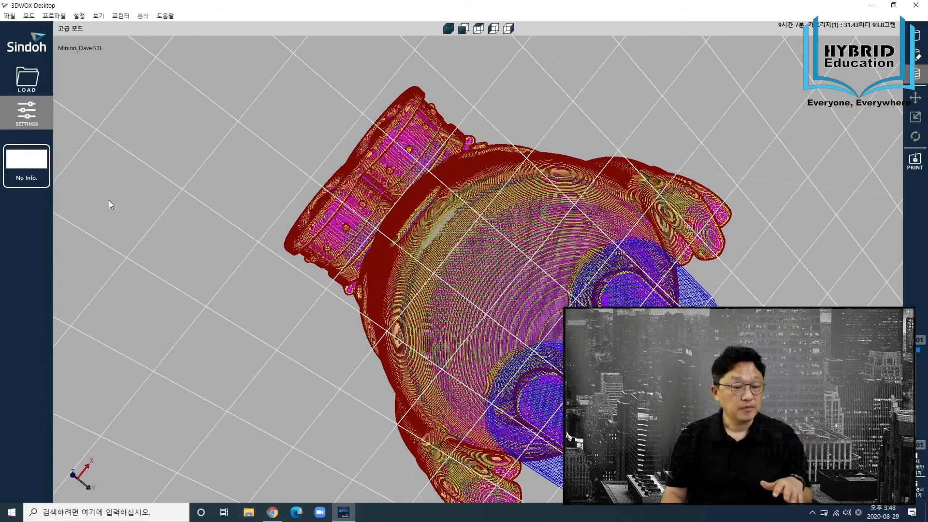
left_click_drag(492, 33, 549, 82)
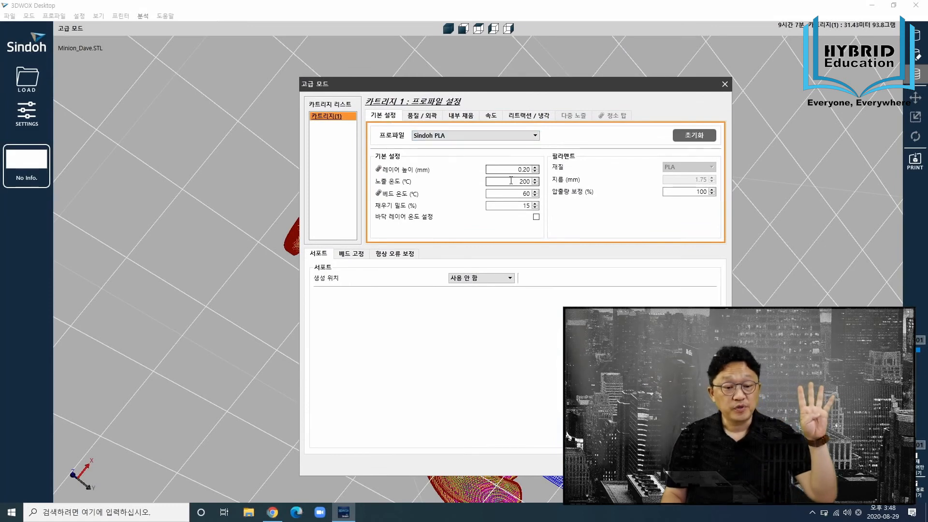
left_click(503, 193)
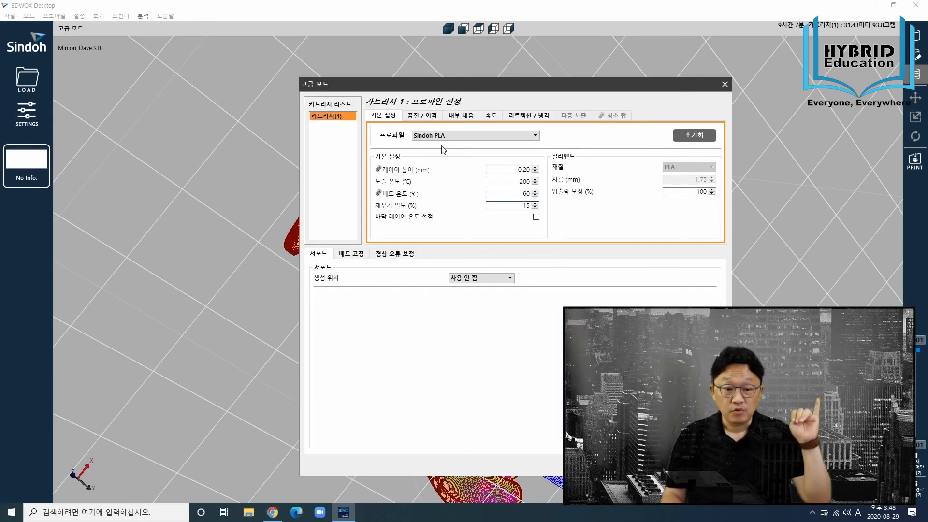
left_click(419, 115)
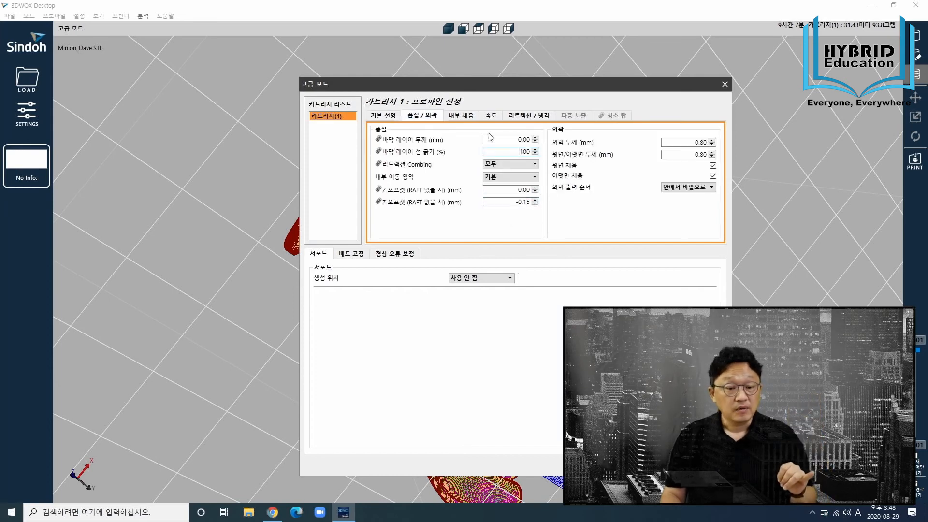
left_click(670, 142)
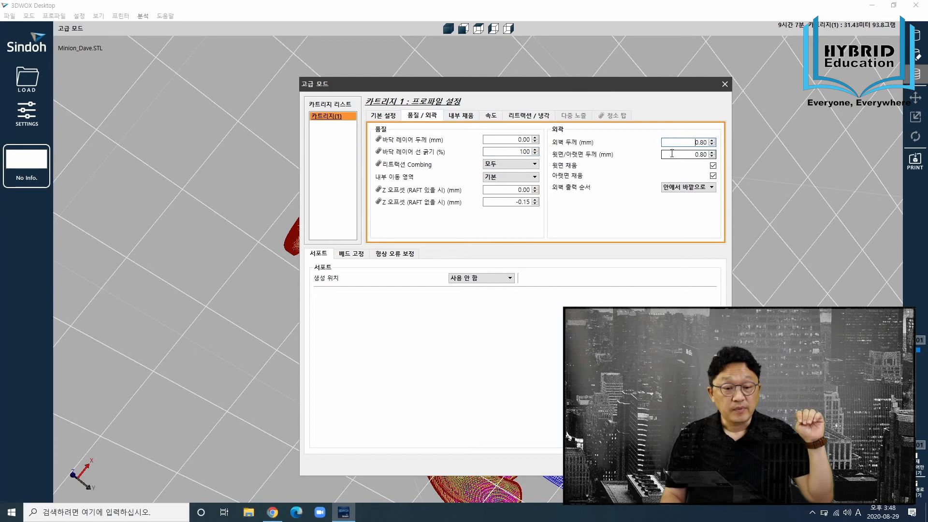
left_click(488, 117)
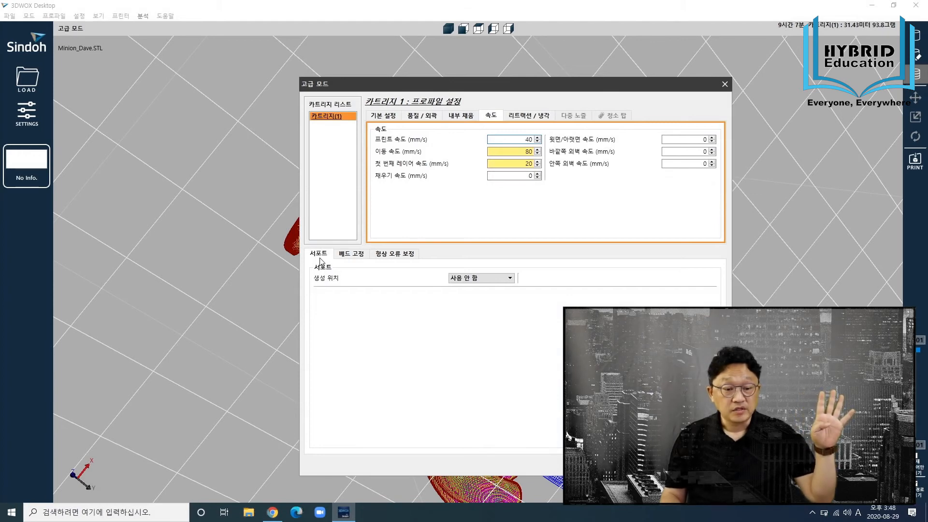
Step: Look through the available support locations and the bed adhesion types
left_click(483, 278)
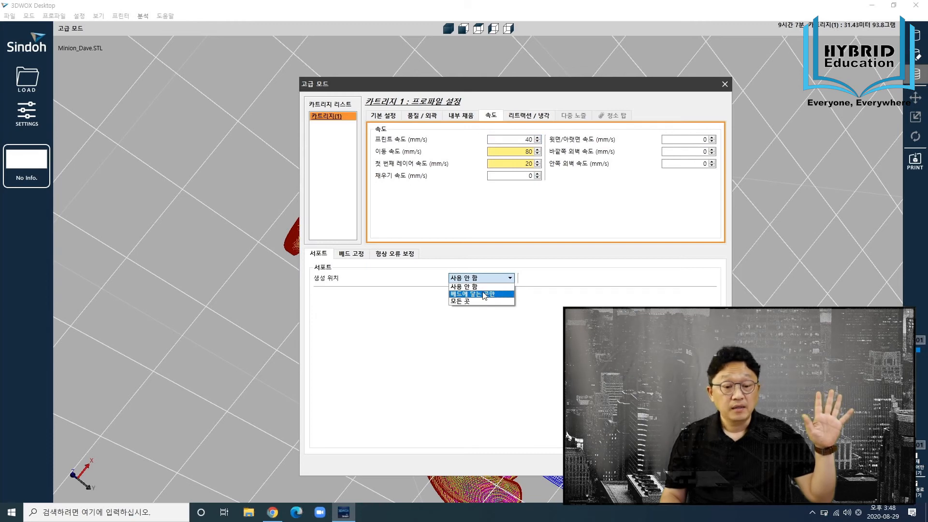
left_click(360, 256)
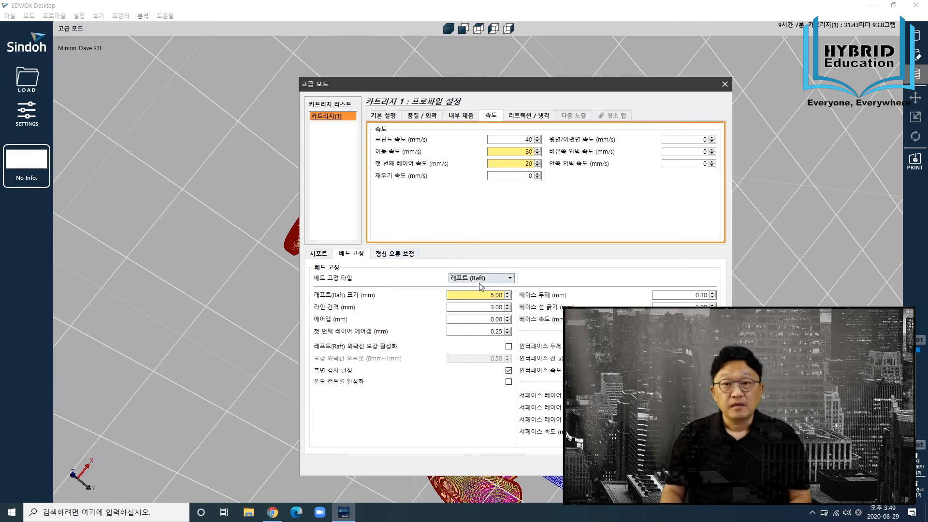
mouse_move(480, 286)
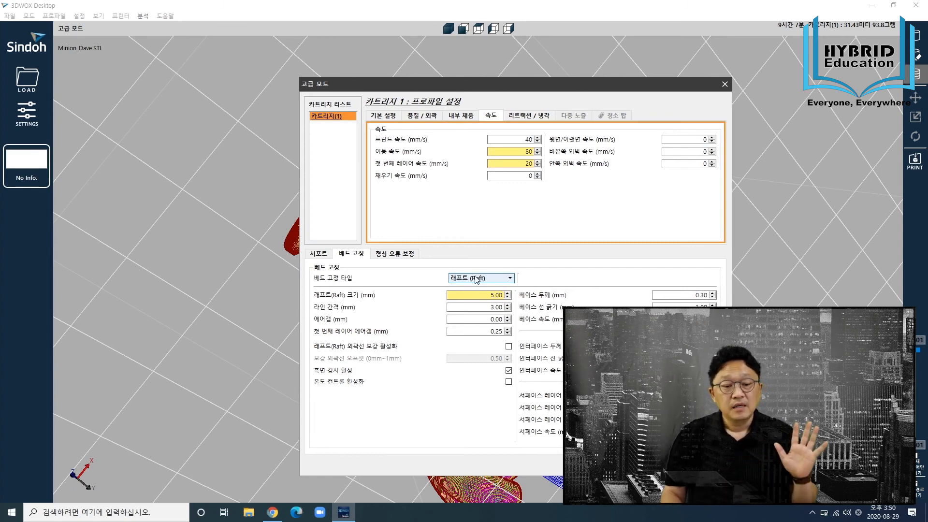
left_click(479, 278)
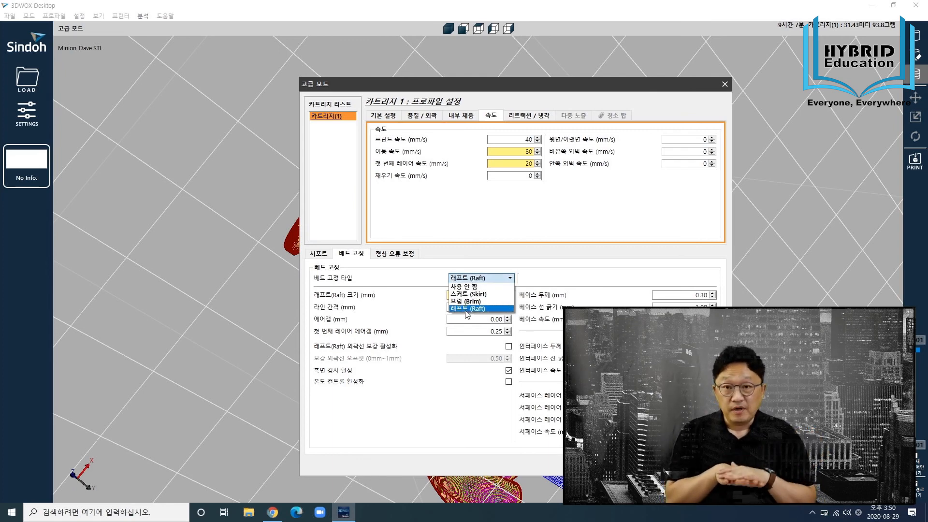
Step: Set the support location to 모든 곳 (everywhere) and return to the bed adhesion settings
left_click(313, 254)
left_click(504, 282)
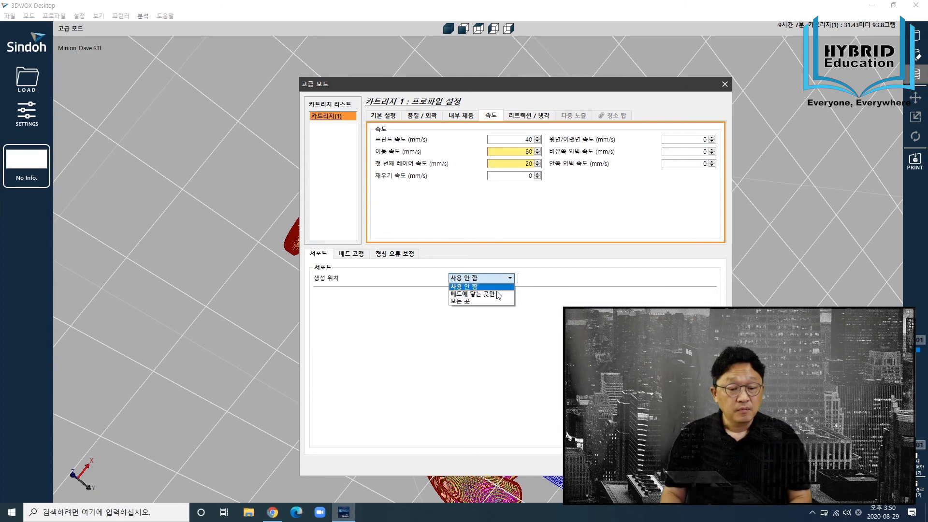
left_click(482, 301)
left_click(351, 254)
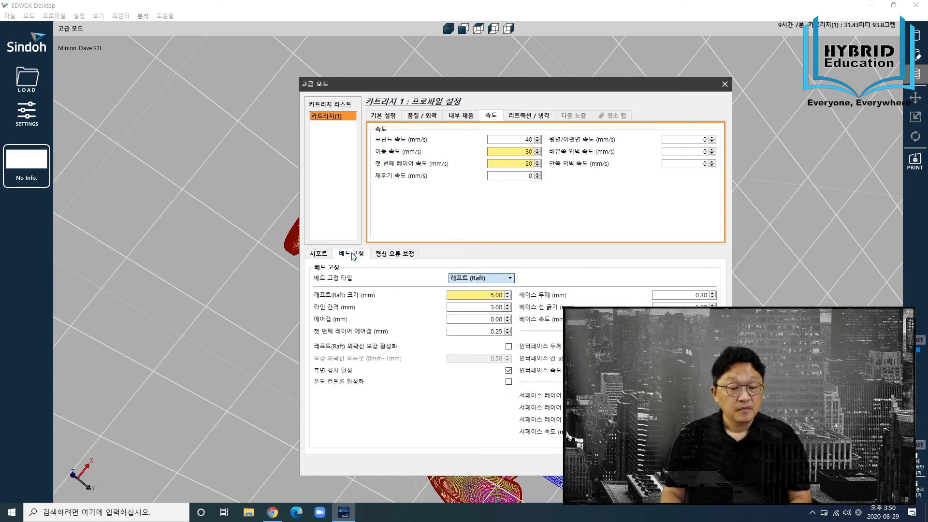